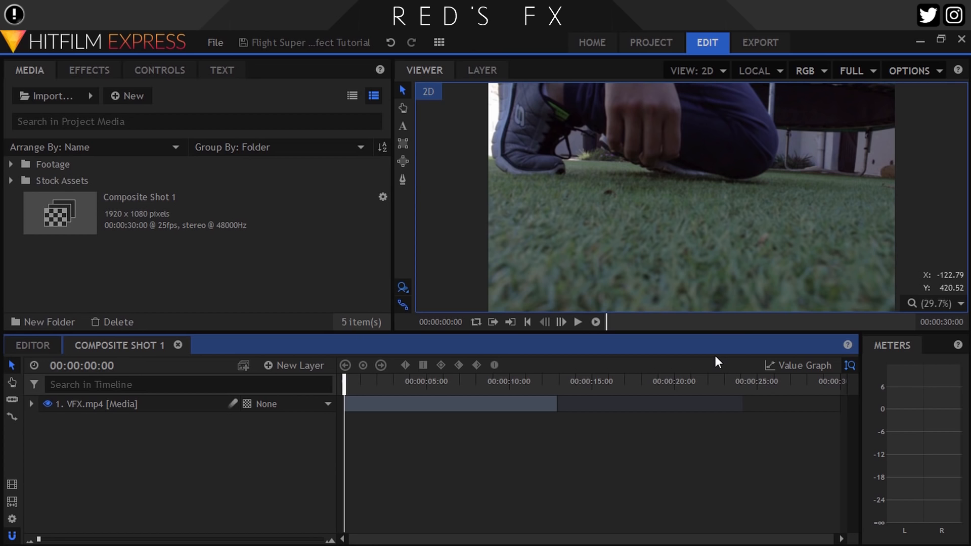
Add the footagecrate-rocks-float-front-shadowed.mov stock clip to the composite shot above the VFX.mp4 layer, starting at time zero
left_click(132, 404)
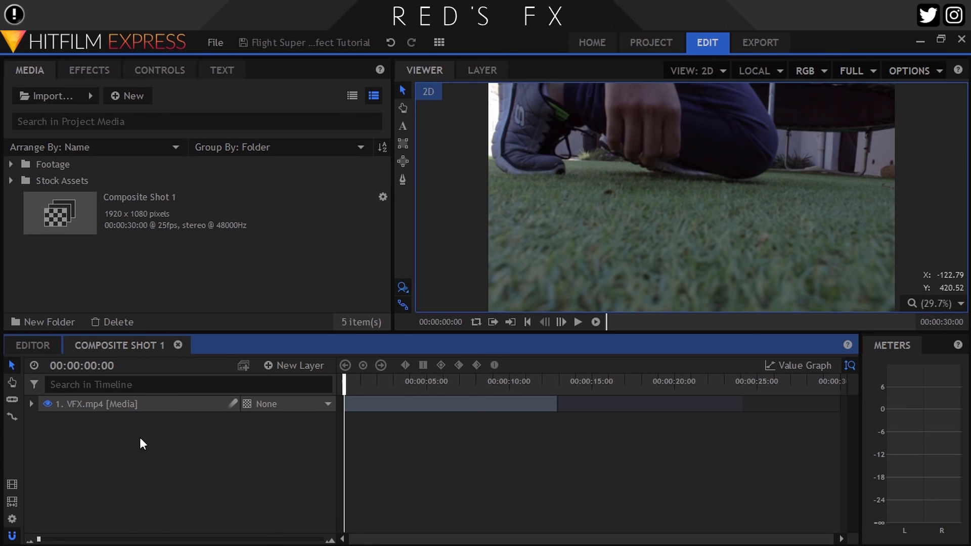
left_click(10, 181)
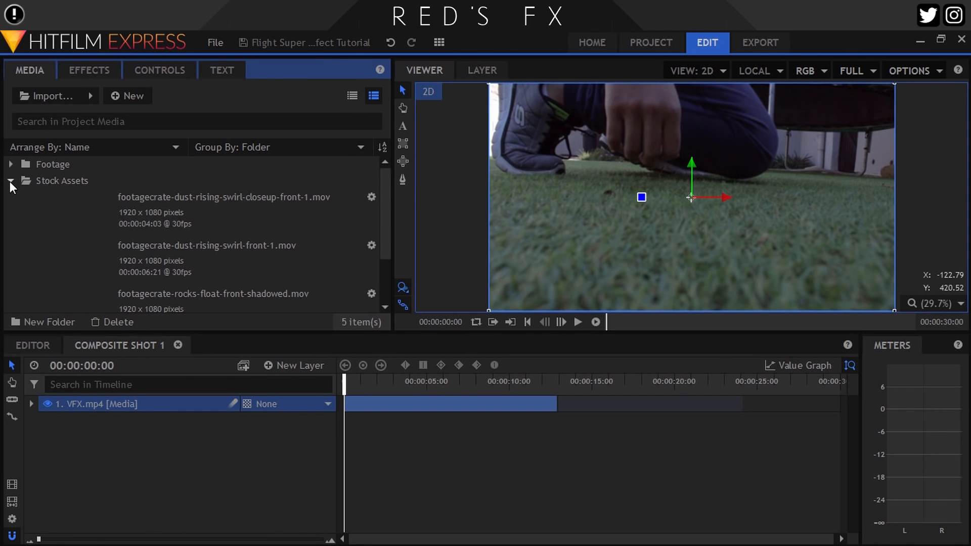
left_click(147, 291)
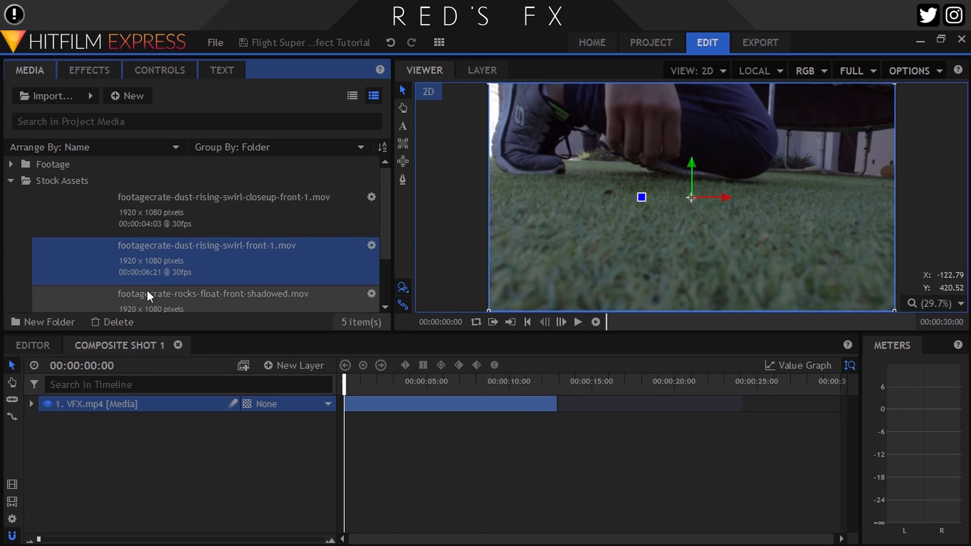
left_click_drag(92, 283, 349, 407)
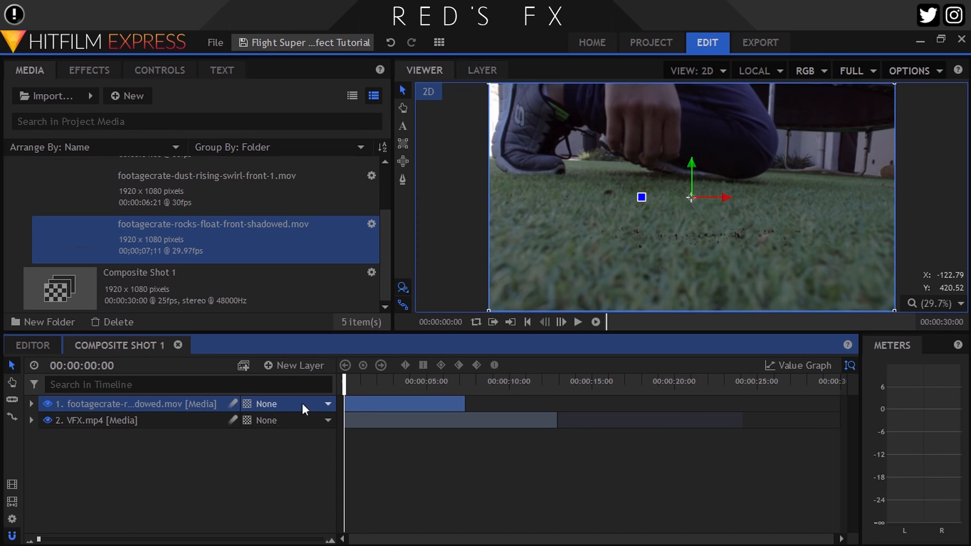
Scale the rocks clip to 140% and shift its position to about -164.8, 10.0
left_click(157, 71)
left_click(12, 204)
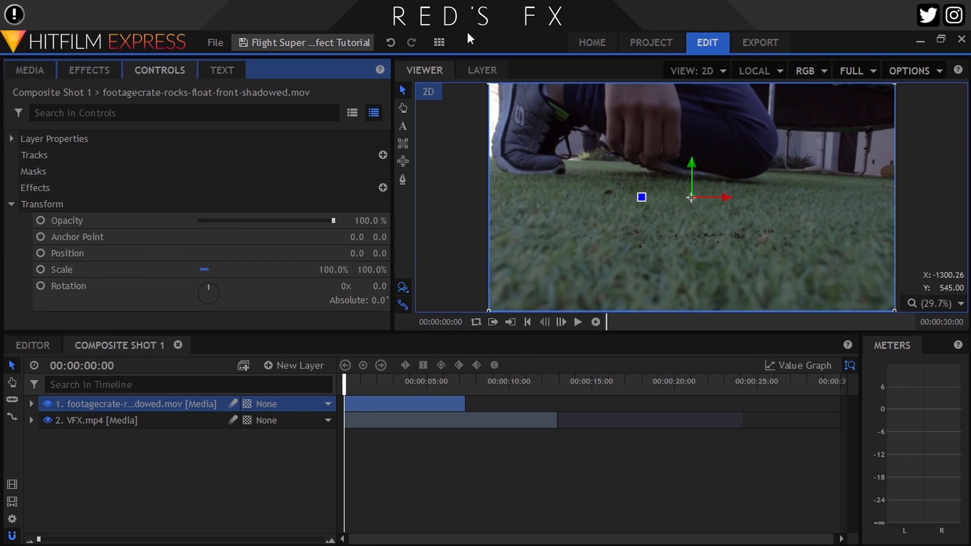
left_click_drag(333, 269, 354, 270)
left_click_drag(690, 199, 657, 198)
left_click(334, 270)
type("10")
type("4")
key("Return")
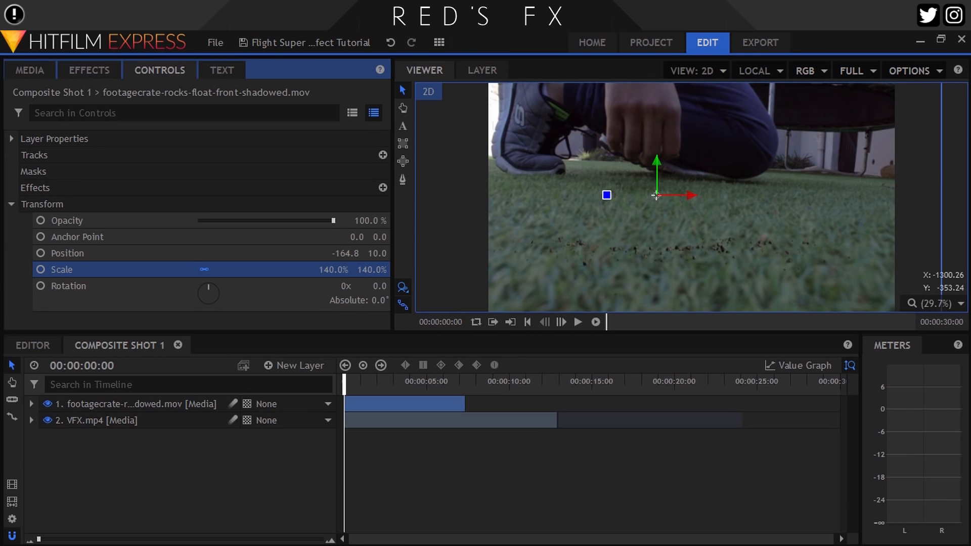
Reposition the rocks clip to about -107.6, 117.7 around the fist, checking the placement at 00:00:03:15
left_click_drag(655, 202, 663, 188)
left_click(352, 400)
left_click(383, 389)
mouse_move(399, 388)
left_mouse_down()
mouse_move(433, 378)
mouse_move(403, 380)
left_mouse_up()
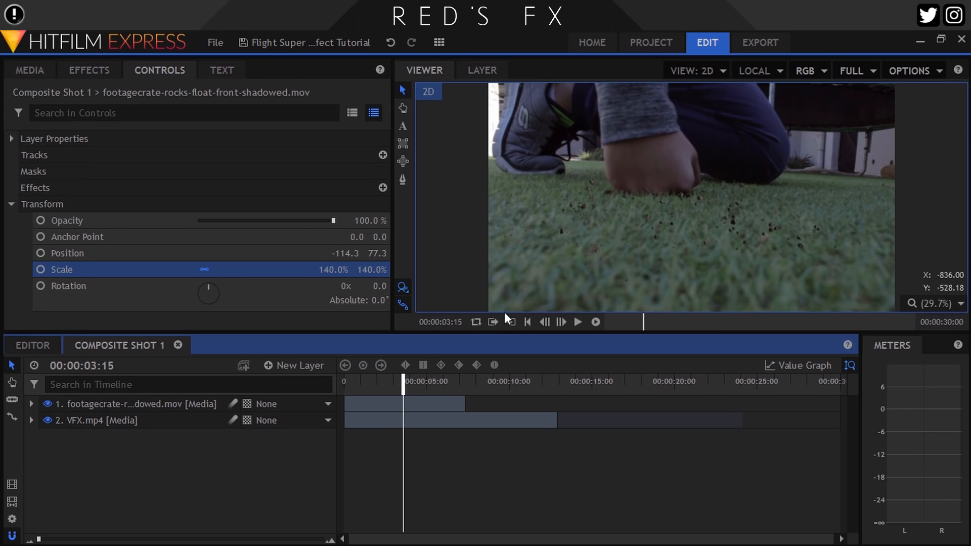
left_click(130, 403)
mouse_move(664, 184)
left_mouse_down()
mouse_move(670, 162)
mouse_move(667, 175)
left_mouse_up()
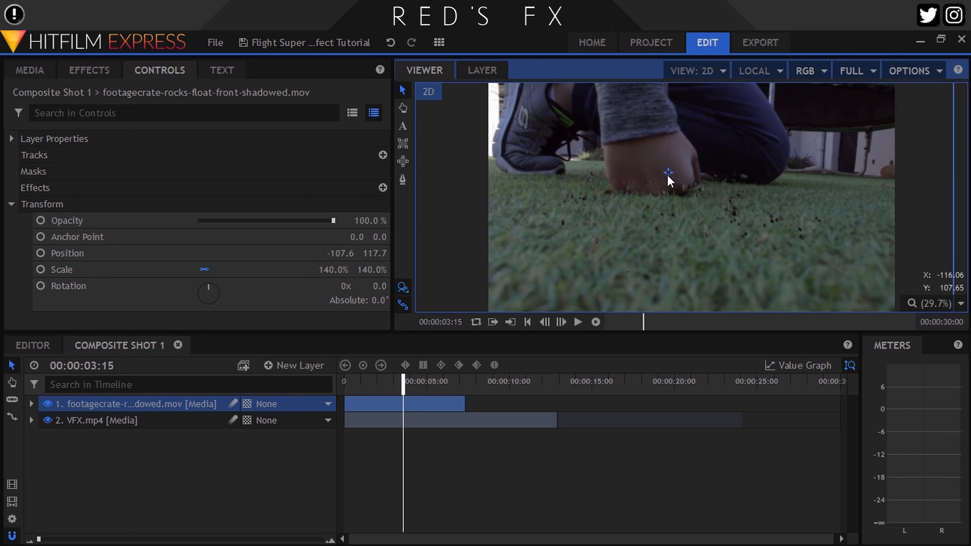
left_click(250, 459)
Find the Curves color correction effect and apply it to the rocks layer
left_click(167, 405)
left_click(106, 71)
left_click(100, 96)
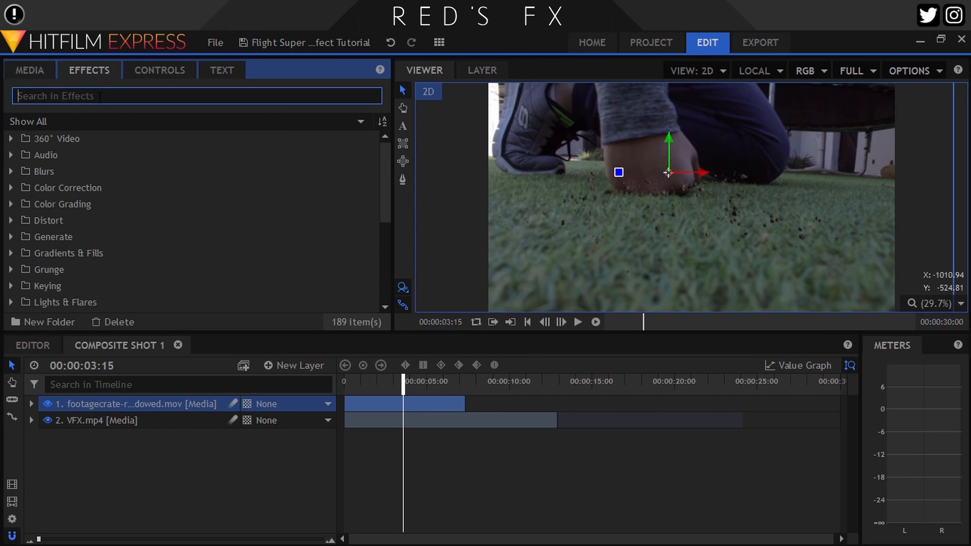
type("cu")
left_click_drag(62, 187, 113, 407)
left_click(31, 404)
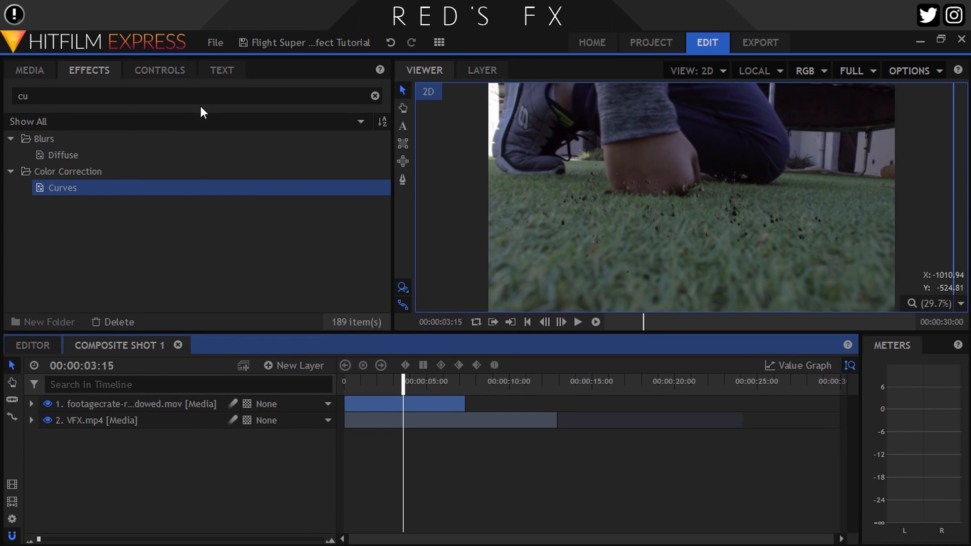
Raise the midtones of the Red channel in the rocks layer's Curves effect
left_click(164, 71)
scroll(641, 223, "up", 3)
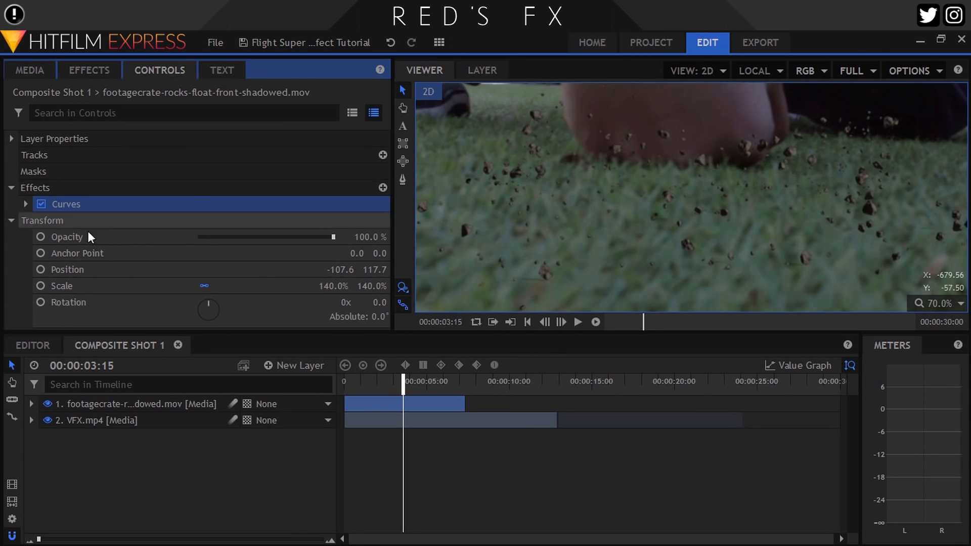
left_click(25, 204)
left_click(214, 249)
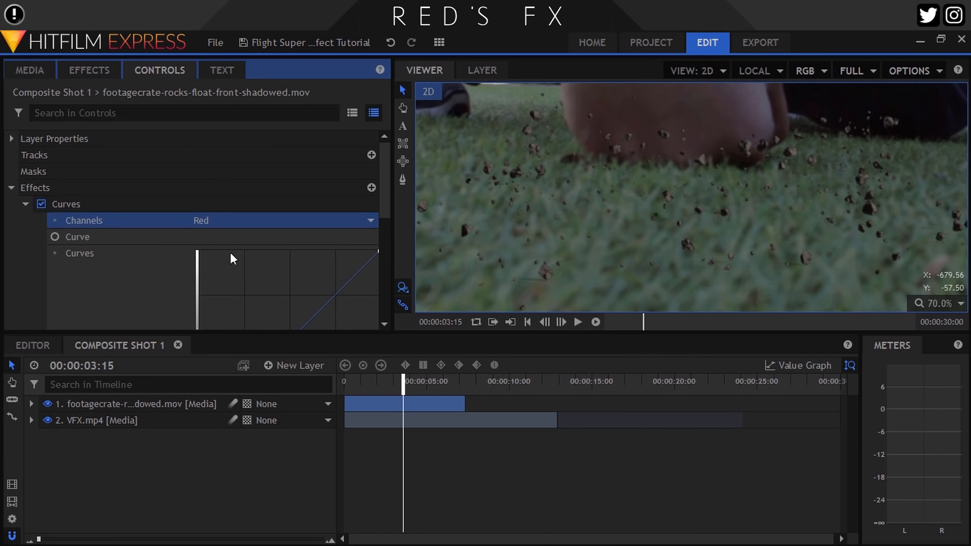
scroll(285, 241, "down", 3)
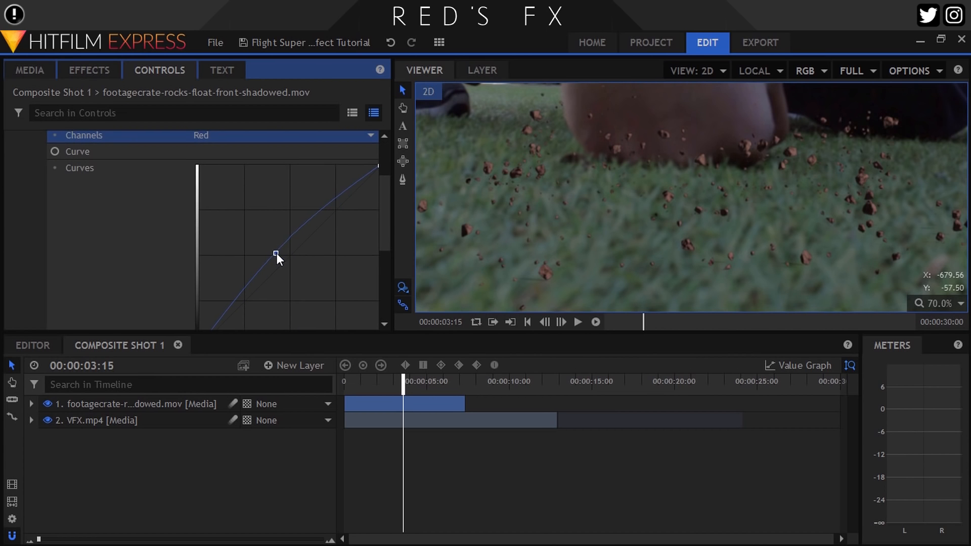
Adjust the midpoints of the other color channels in the Curves effect, ending with Blue, to make the rocks brown
left_click(279, 135)
left_click(279, 175)
left_click_drag(270, 253, 281, 252)
left_click(211, 132)
left_click(223, 148)
left_click(215, 135)
left_click(214, 194)
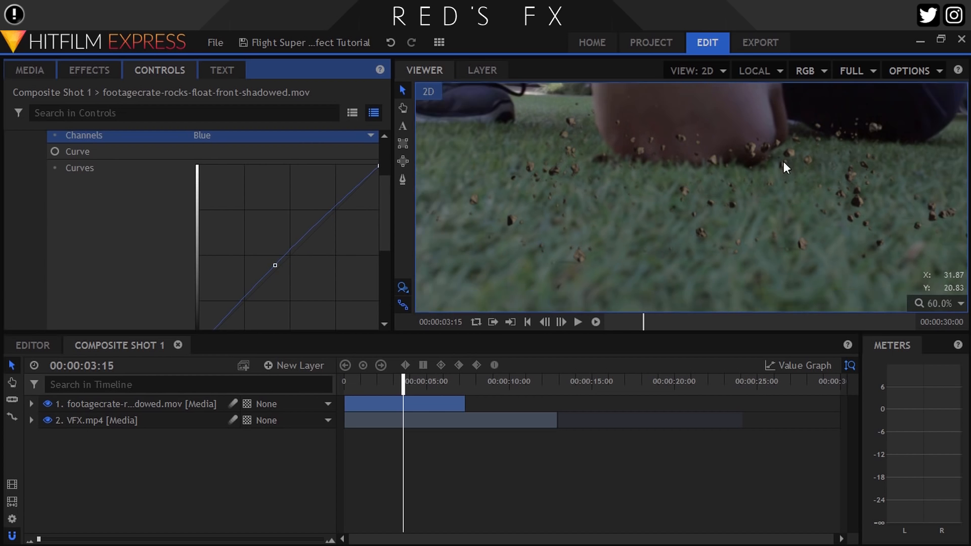
Compare the rocks with the Curves effect switched off and on against the grass
scroll(784, 162, "down", 3)
scroll(68, 167, "up", 3)
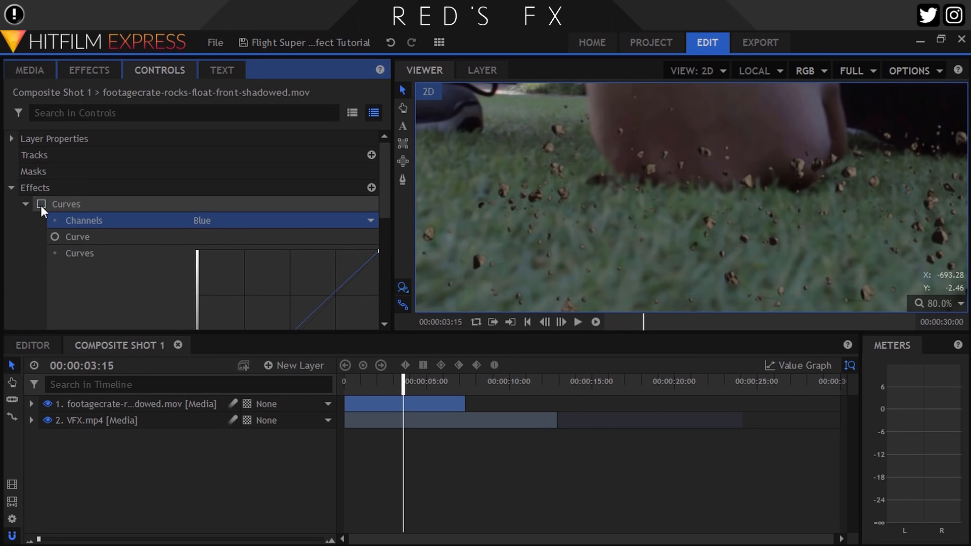
left_click(41, 205)
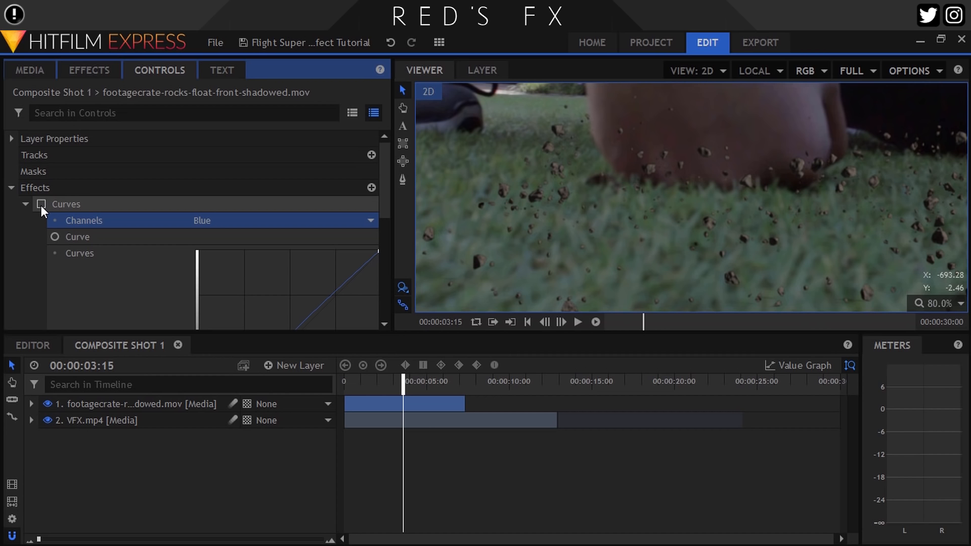
left_click(41, 205)
left_click(25, 204)
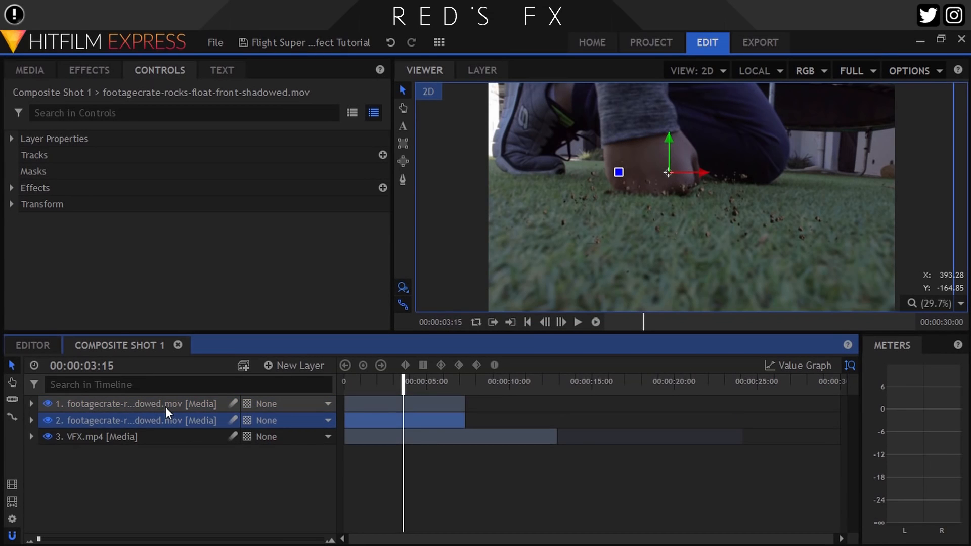
Duplicate the rocks layer three times, moving the top copy to the frame's lower-right foreground and the third layer farther right
key("ctrl+d")
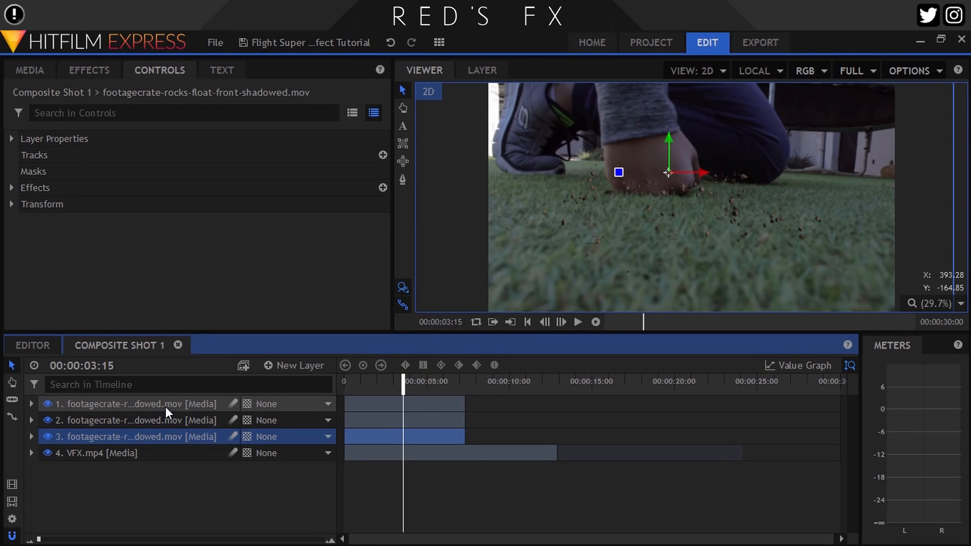
key("ctrl+d")
left_click(166, 407)
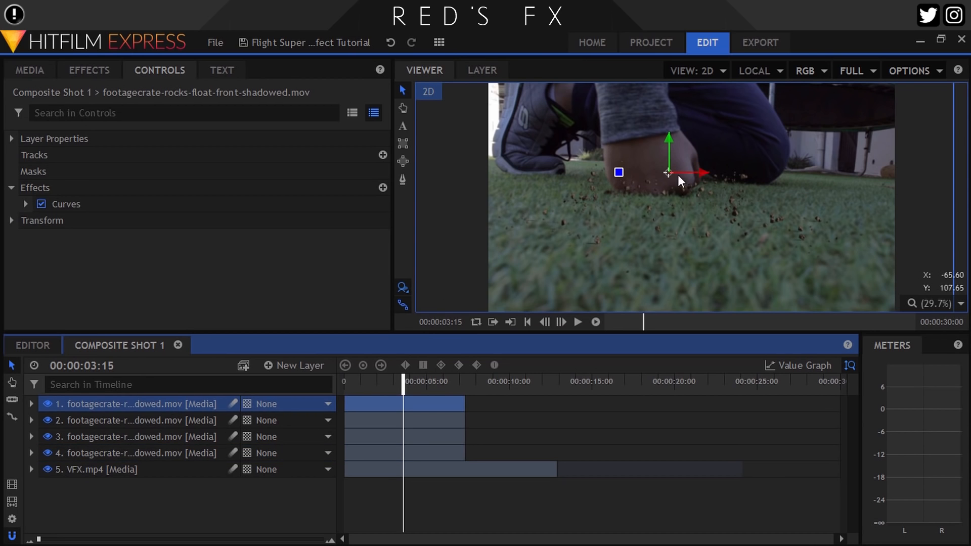
left_click_drag(668, 178, 761, 252)
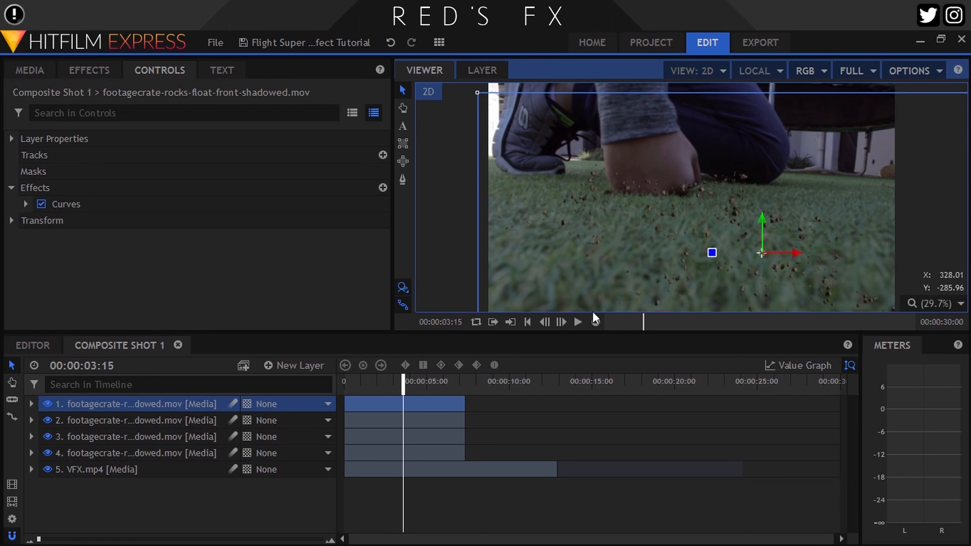
left_click(108, 439)
left_click(744, 160)
Go to 00:00:01:11 and hide the third and fourth layers, keeping the two upper rocks layers visible
left_click(368, 381)
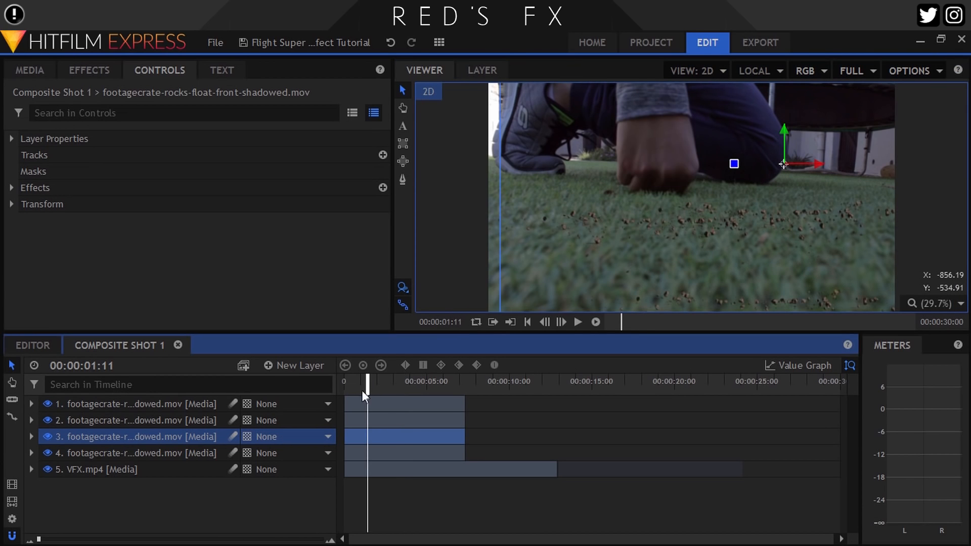
left_click(47, 420)
left_click(47, 437)
left_click(47, 453)
left_click(47, 420)
Convert the second rocks layer to a 3D layer and add a camera to the composite shot
left_click(89, 420)
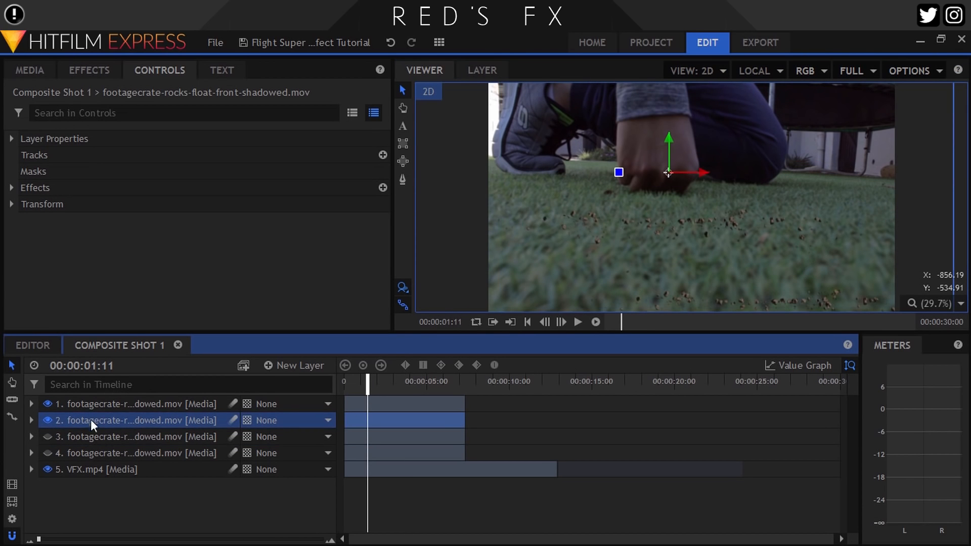
left_click(246, 418)
left_click(271, 456)
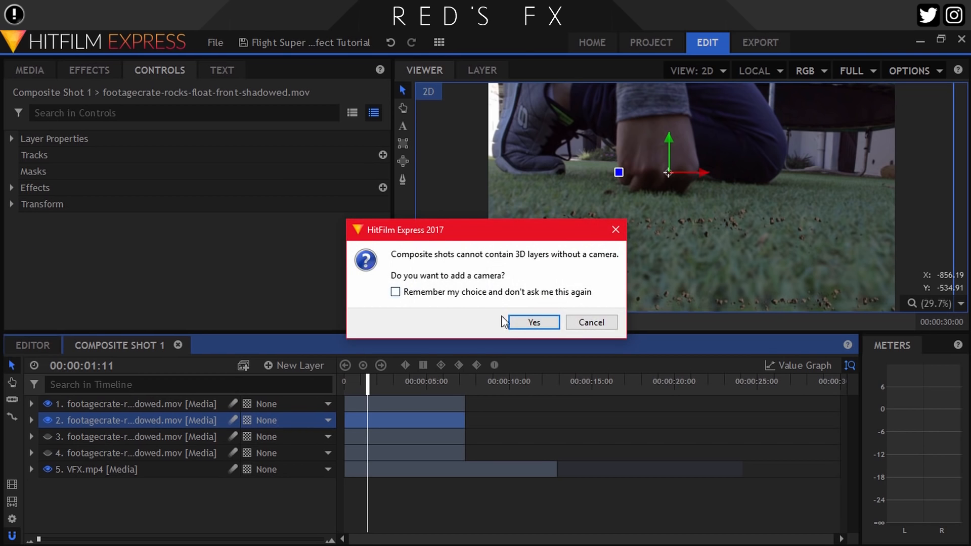
left_click(532, 322)
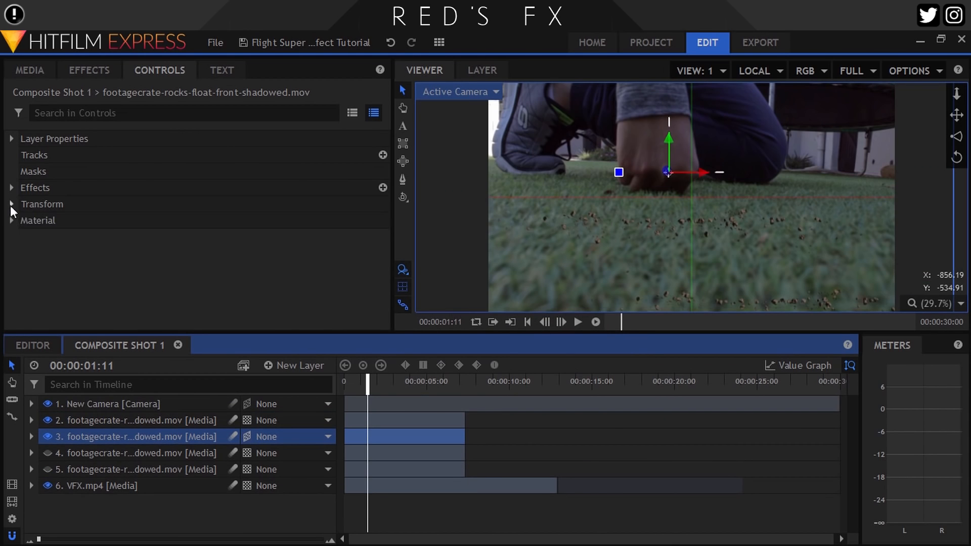
Bring the 3D rocks layer closer to the camera, at position about -154.6, 54.0, 935.2, and check it at 00:00:03:12
left_click(11, 205)
left_click_drag(670, 171, 624, 151)
left_click(401, 383)
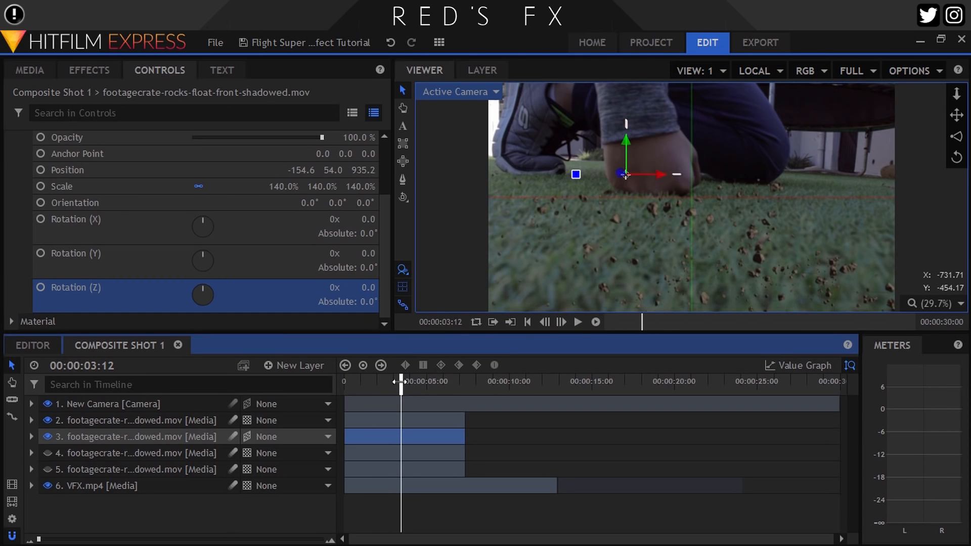
Search the effects for "lens" and apply Lens Blur to the 3D rocks layer
left_click(90, 70)
type("les")
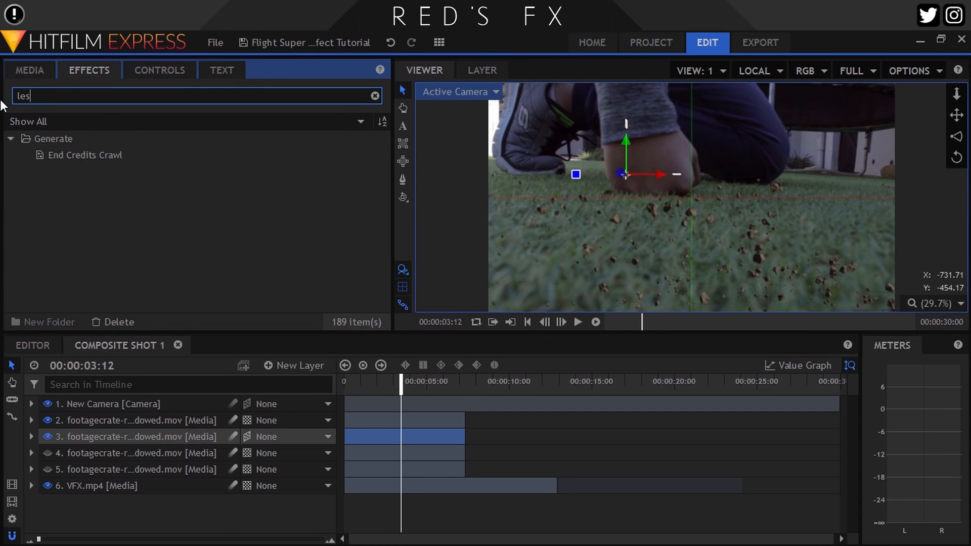
key("BackSpace")
type("n")
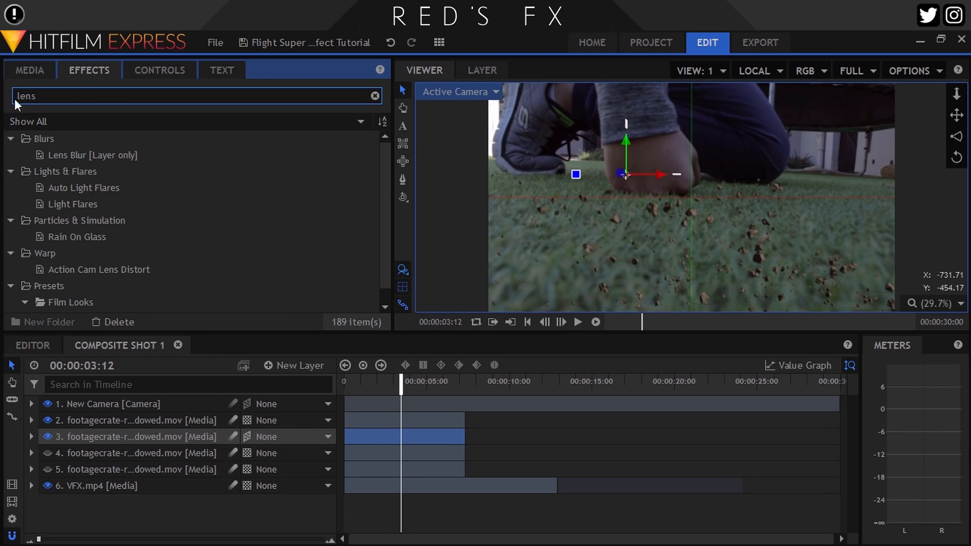
left_click(74, 160)
left_click_drag(115, 407, 102, 427)
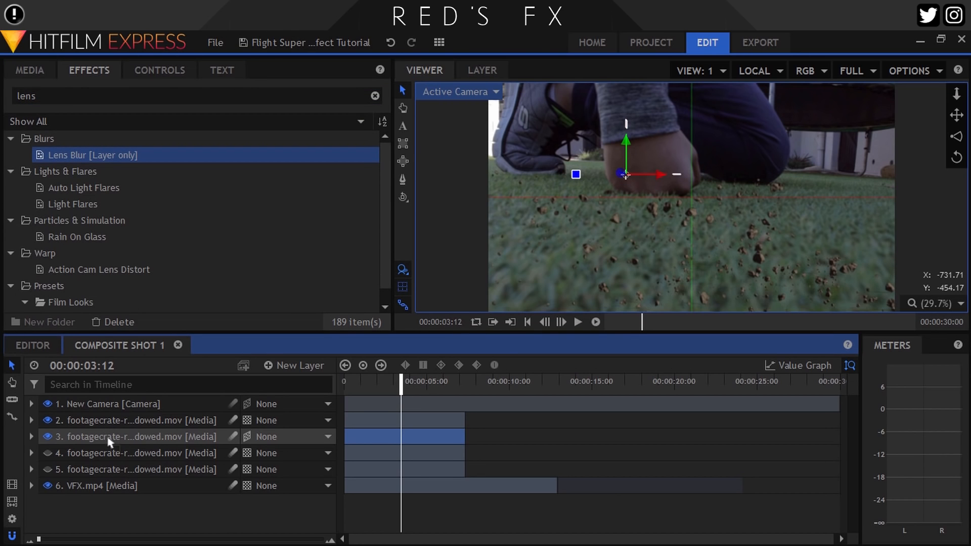
Try a Lens Blur radius of 15 px on the 3D rocks layer, reducing it to 5 px
left_click(31, 437)
left_click(165, 72)
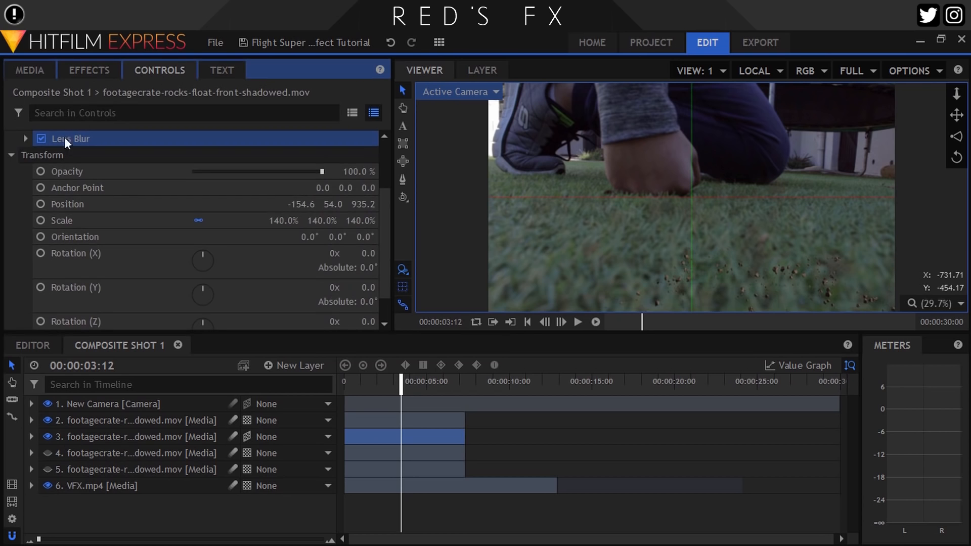
left_click(24, 138)
left_click(365, 187)
type("15")
key("Return")
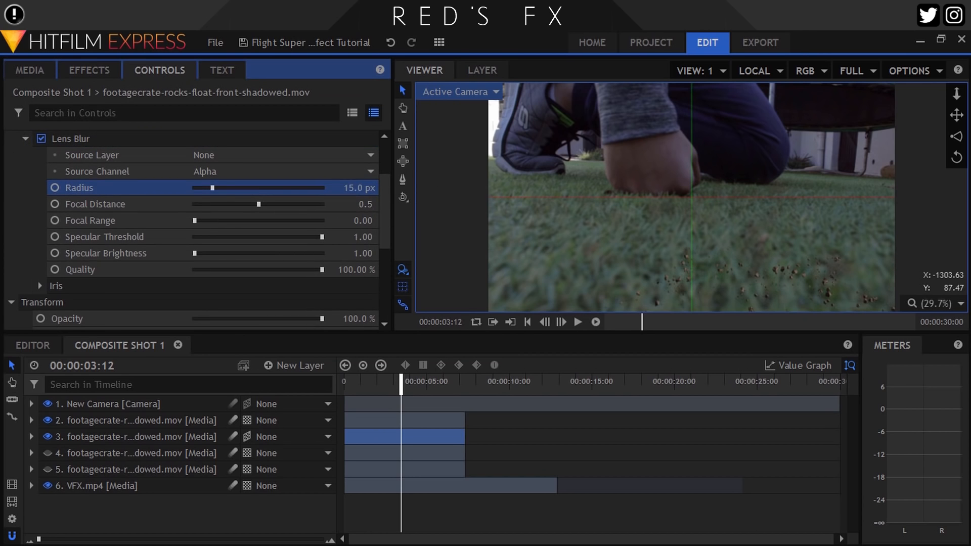
key("Return")
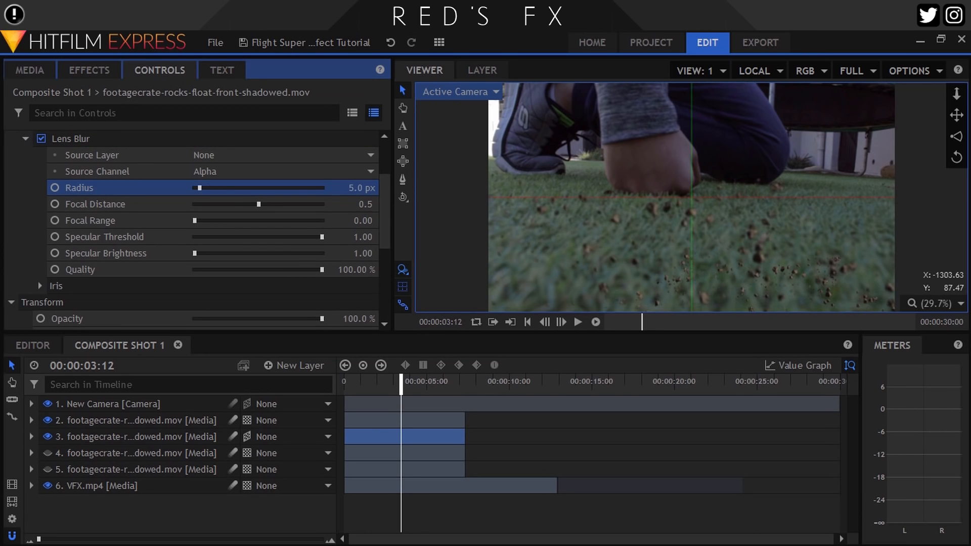
left_click(369, 188)
key("Return")
left_click(25, 138)
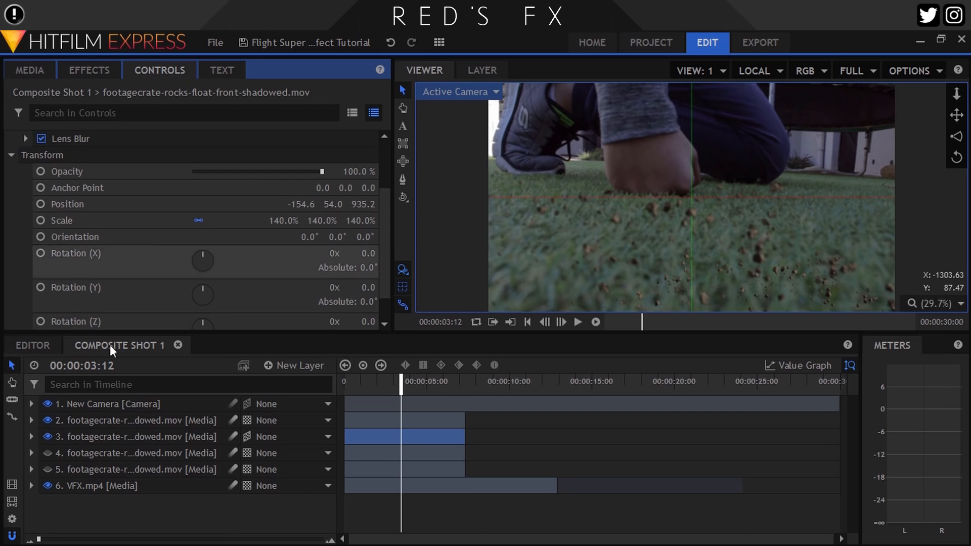
Hide the two upper rocks layers and show only the lowest rocks layer
left_click(48, 436)
left_click(48, 420)
left_click(136, 420)
left_click(47, 469)
Apply Lens Blur to the lowest rocks layer and set its radius to 2 px
scroll(628, 208, "up", 5)
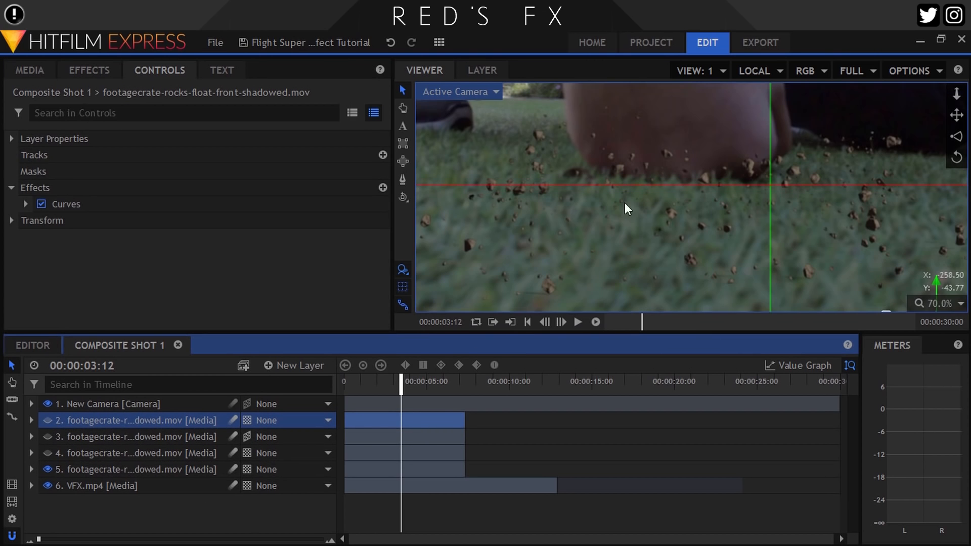
left_click(89, 71)
left_click_drag(86, 155, 78, 470)
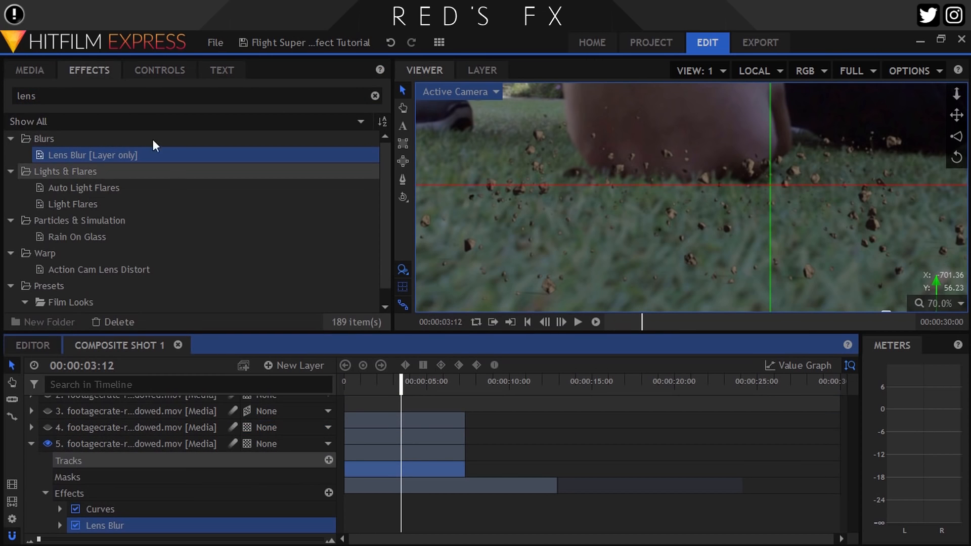
left_click(154, 78)
left_click(25, 220)
left_click(358, 270)
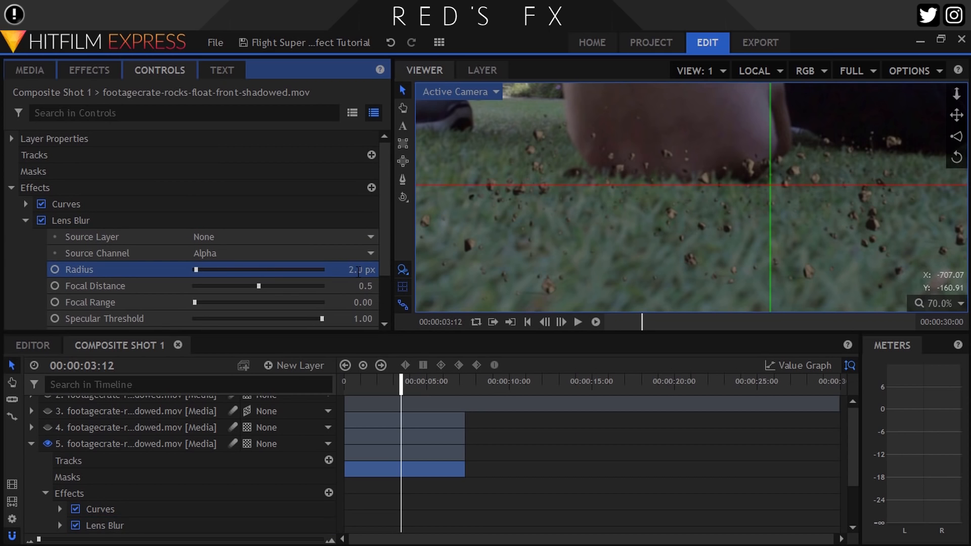
Move the lowest rocks clip along the timeline so that it starts at about 9 seconds over the VFX.mp4 footage
scroll(863, 212, "up", 4)
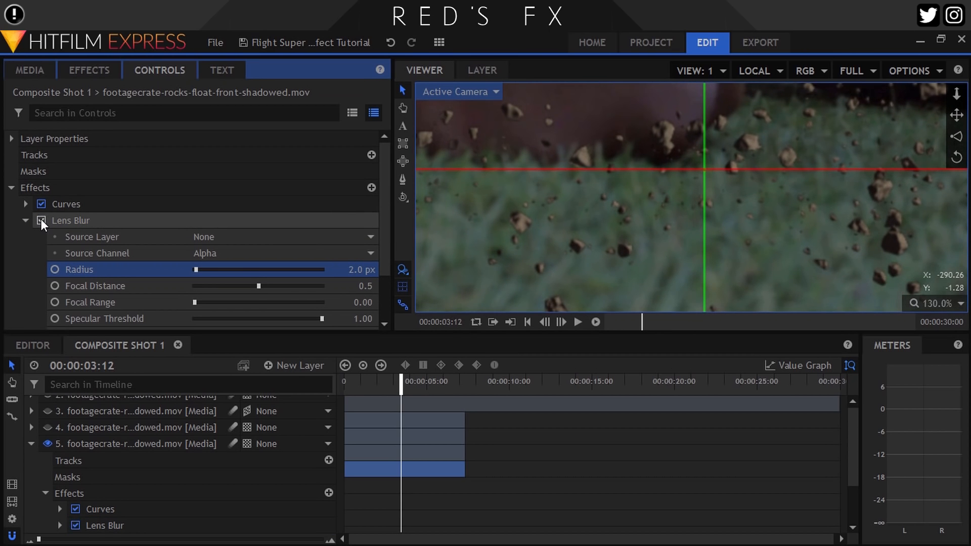
left_click(26, 220)
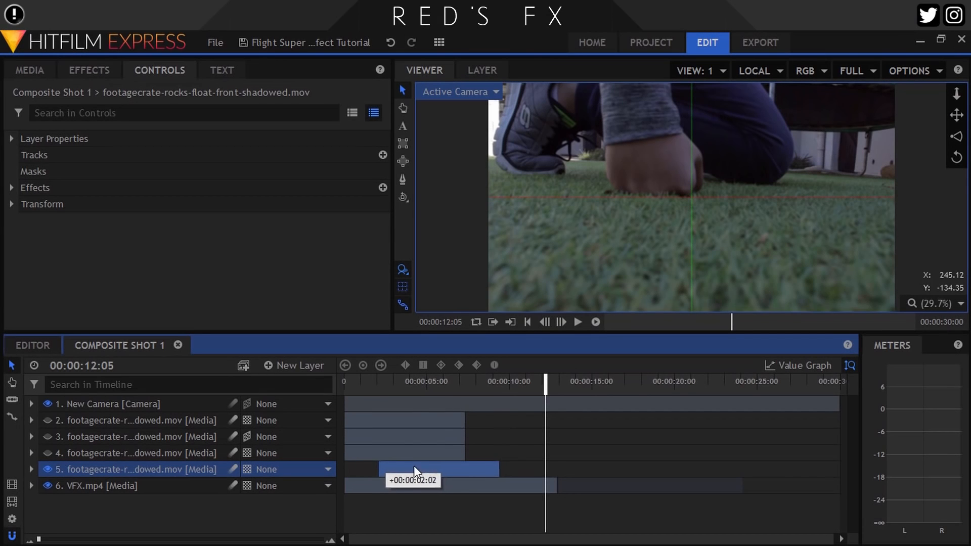
left_click_drag(413, 466, 454, 461)
left_click_drag(497, 383, 507, 380)
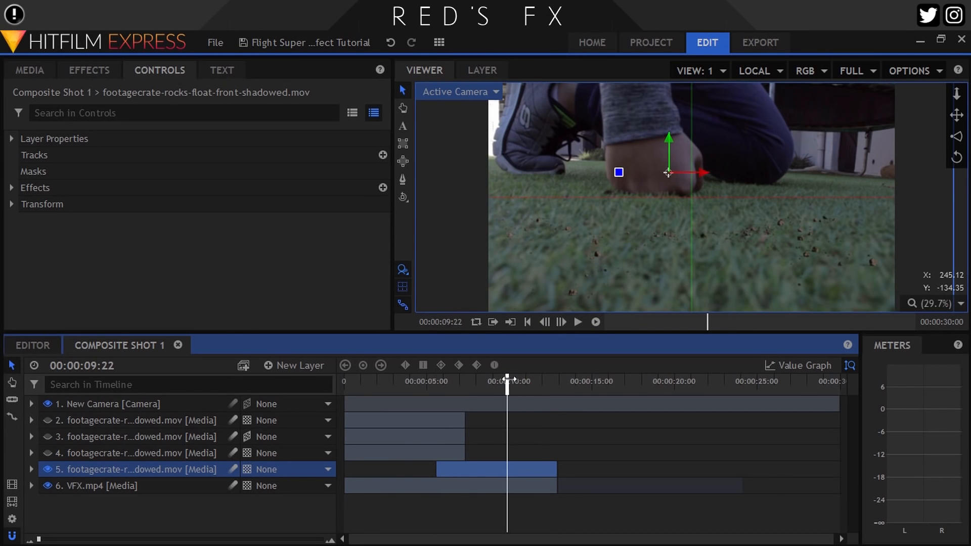
left_click_drag(507, 466, 559, 450)
Examine the frames around the end of the VFX.mp4 clip and compare its position with the rocks clips
left_click(552, 380)
left_click_drag(553, 379, 556, 379)
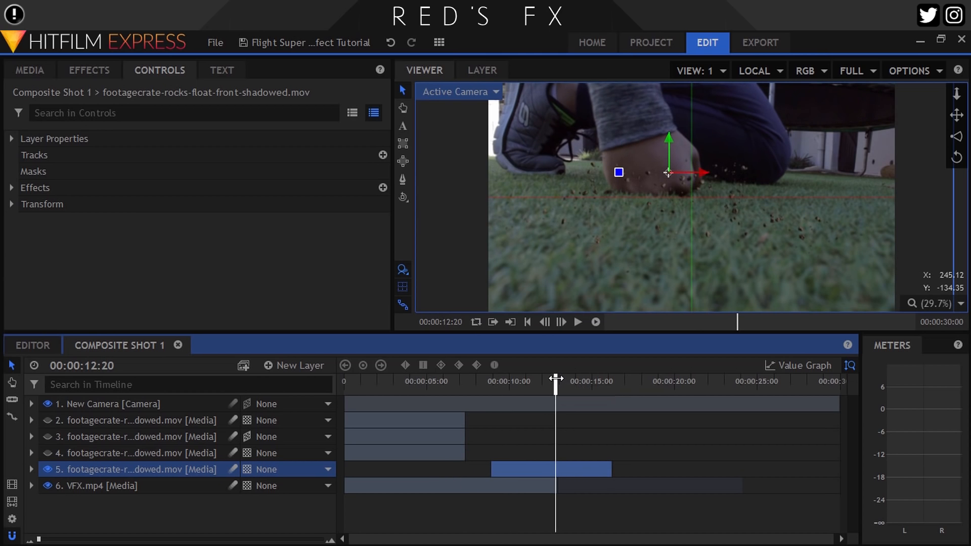
left_click(557, 322)
left_click(556, 322)
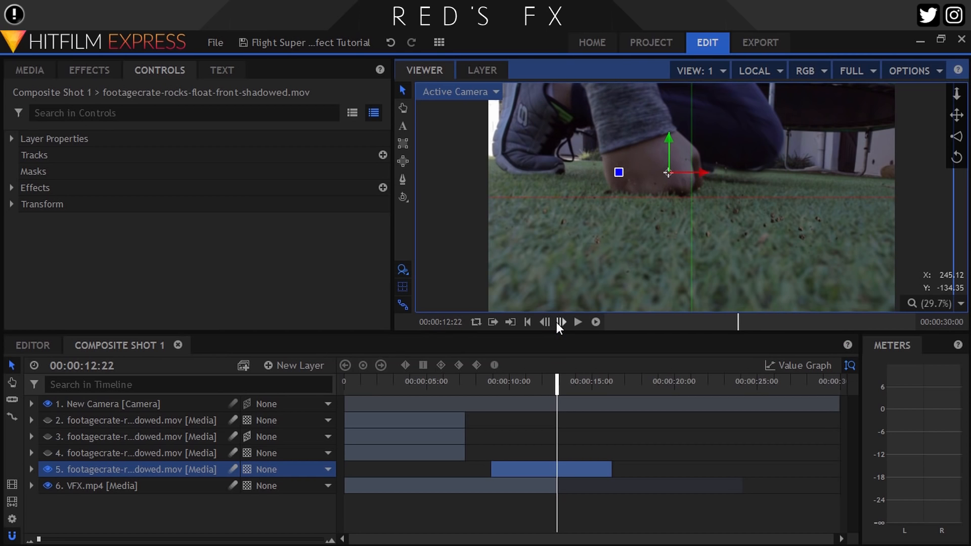
left_click(544, 323)
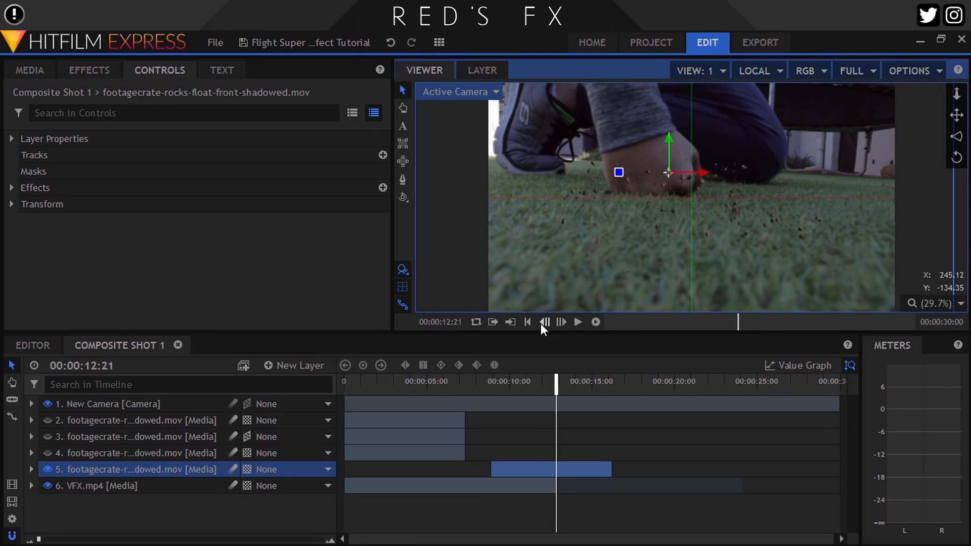
left_click(414, 454)
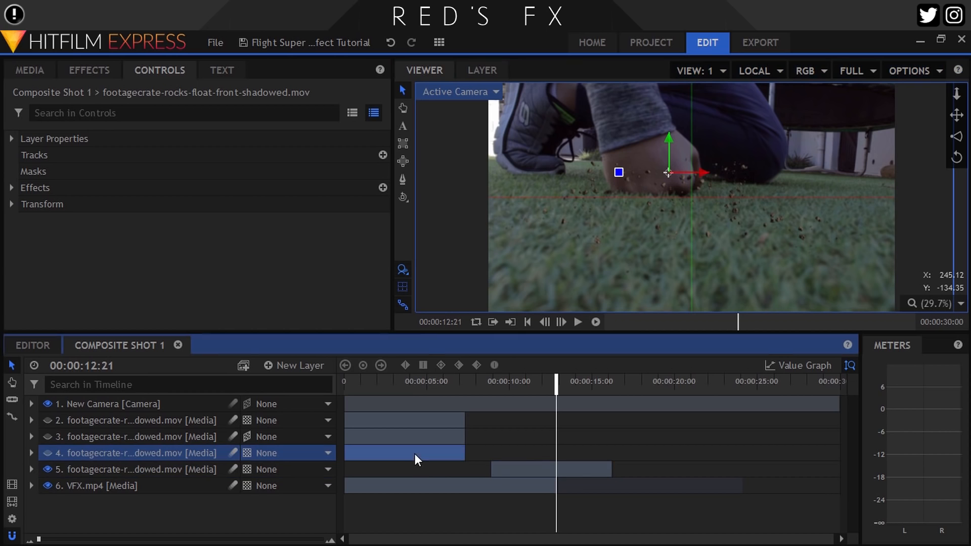
left_click(551, 464)
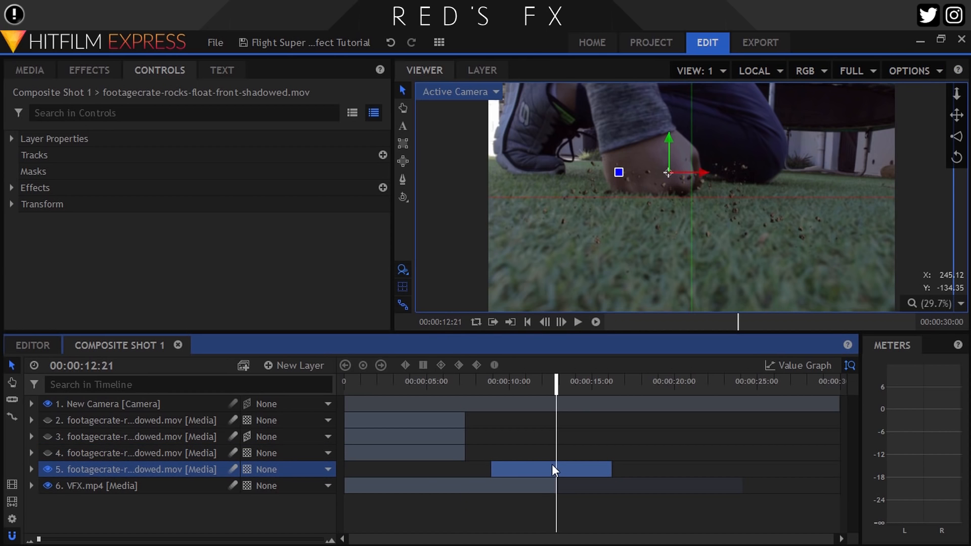
left_click(220, 511)
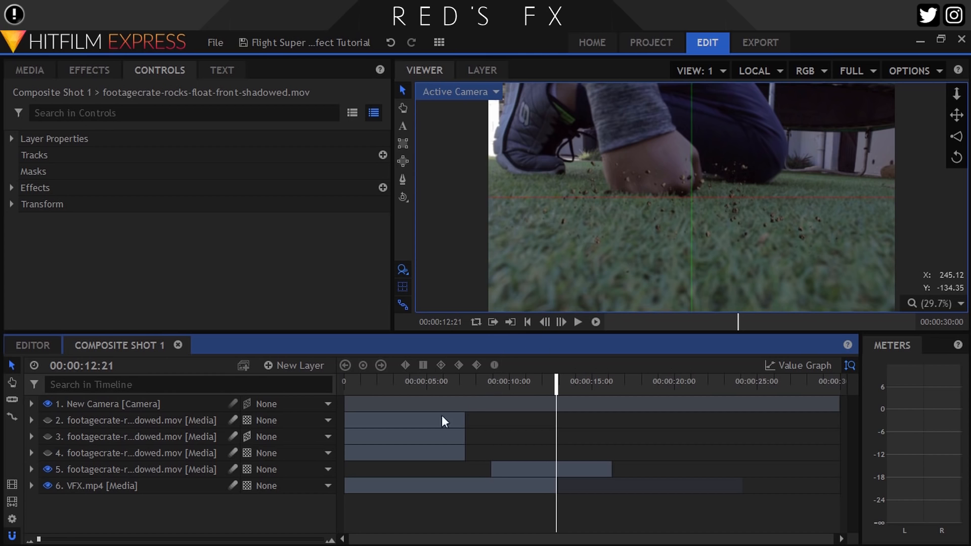
Hide the VFX.mp4 layer and export the moved rocks clip's first frame, at 00:00:08:23, as a still image named Rocks
left_click(46, 485)
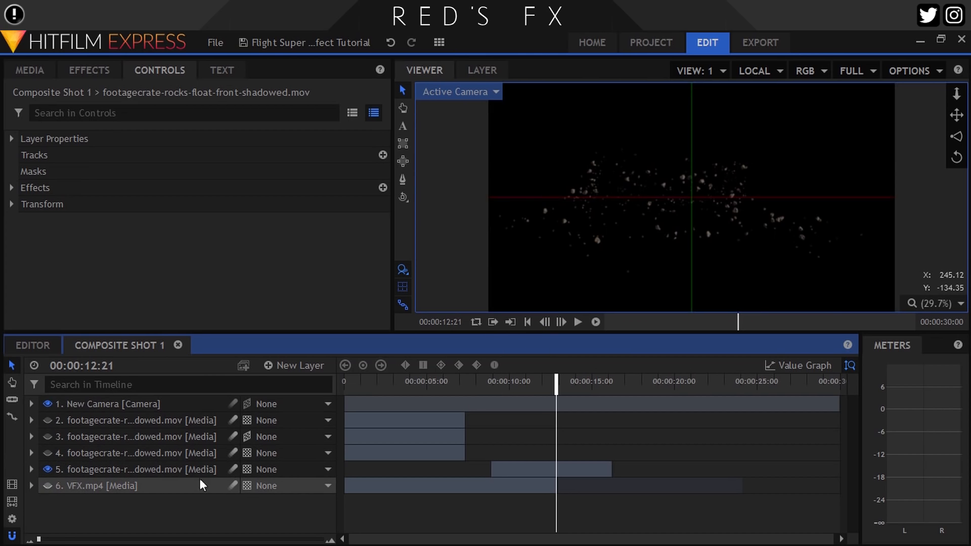
left_click(493, 381)
left_click(548, 321)
left_click(545, 322)
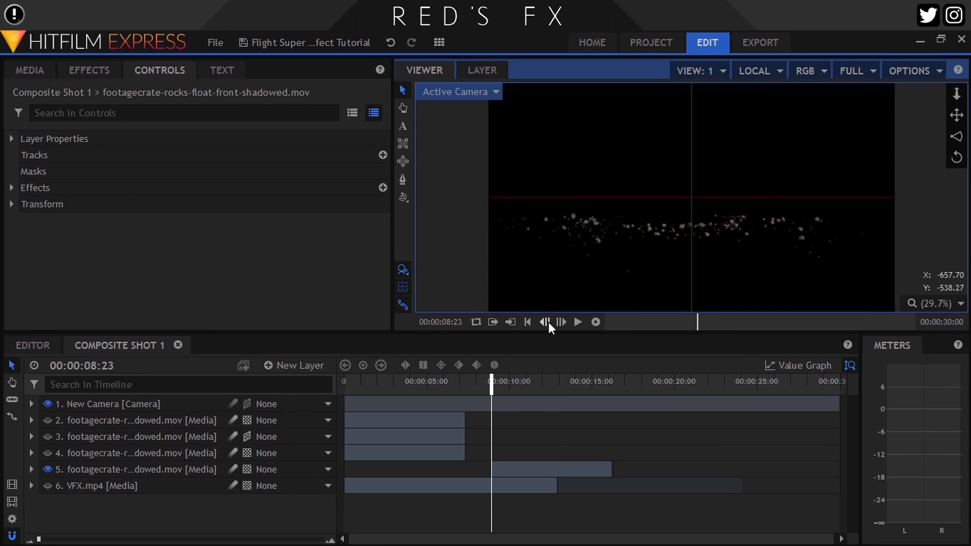
left_click(920, 70)
left_click(872, 279)
left_click(105, 475)
type("ROcks")
left_click(849, 526)
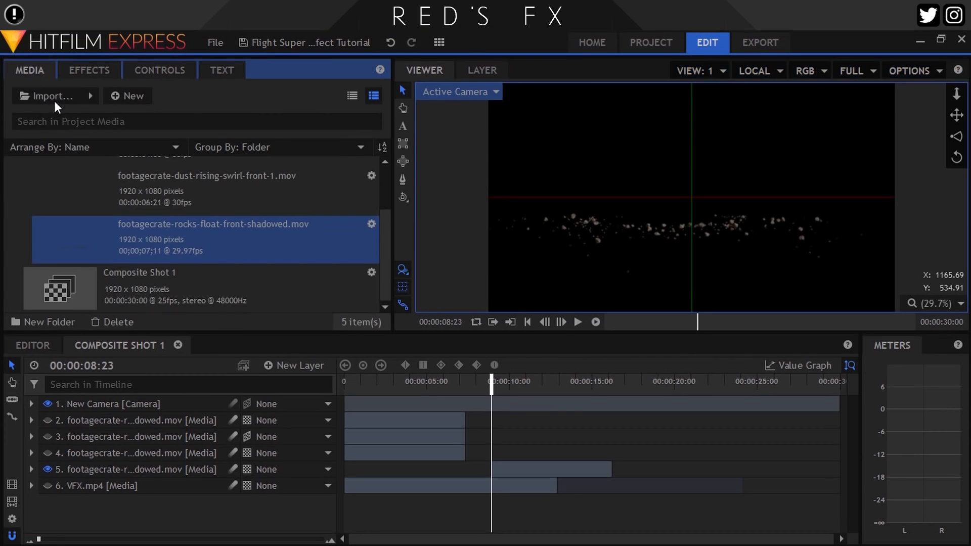
Import Rocks.png into the project and place it in the composite shot directly above the lowest rocks layer
left_click(54, 102)
left_click(73, 124)
double_click(154, 161)
scroll(93, 297, "down", 1)
left_click_drag(90, 254, 195, 466)
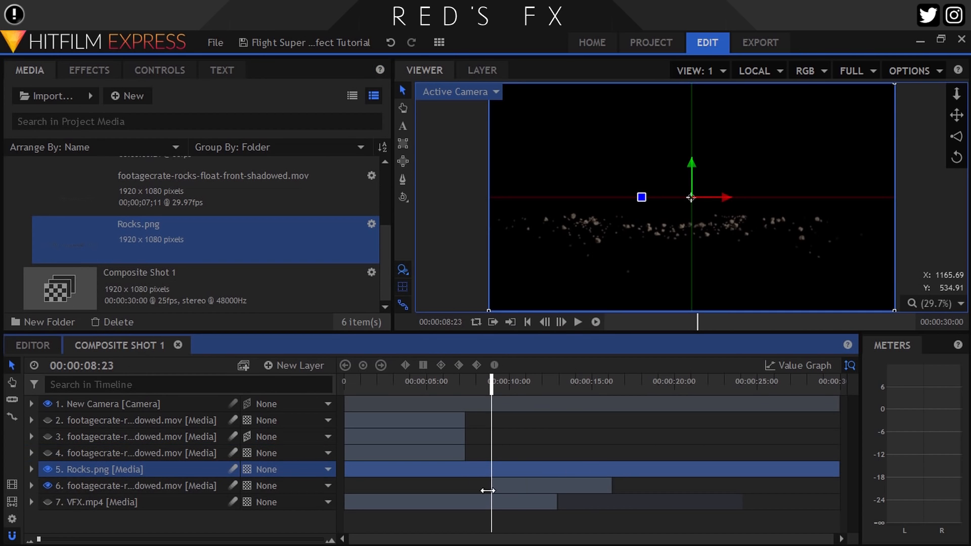
Slice the Rocks.png layer, trim it to end where the moved rocks clip begins, and delete the remaining part
key("c")
left_click(516, 469)
key("v")
left_click_drag(514, 468, 489, 468)
left_click(555, 483)
key("Delete")
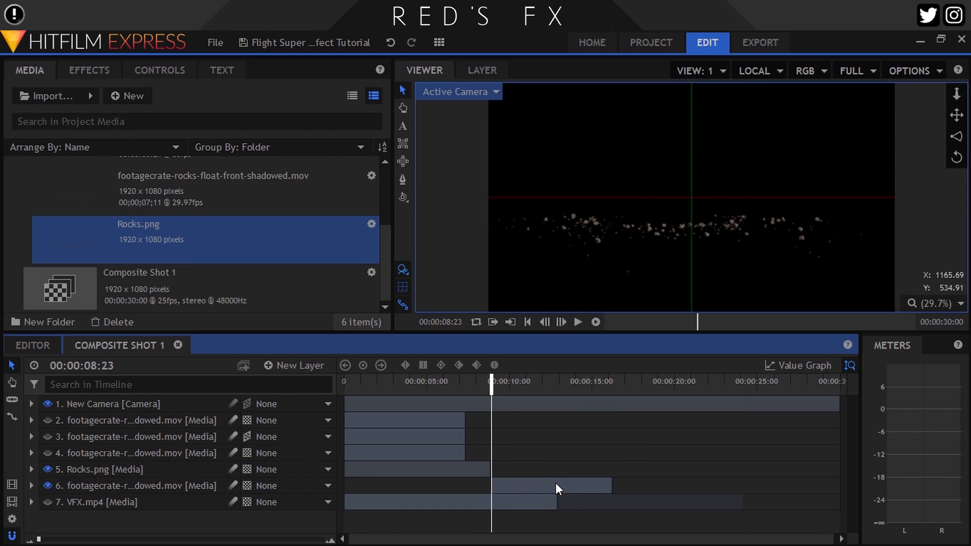
Remove the two hidden rocks layers directly above Rocks.png and show the VFX.mp4 layer again
left_click(484, 471)
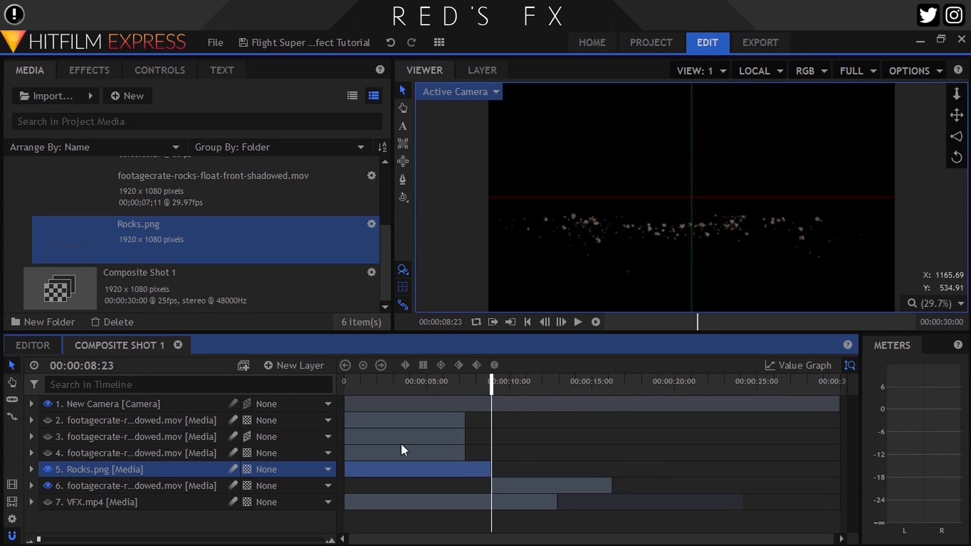
left_click(72, 453)
left_click(75, 439, "ctrl")
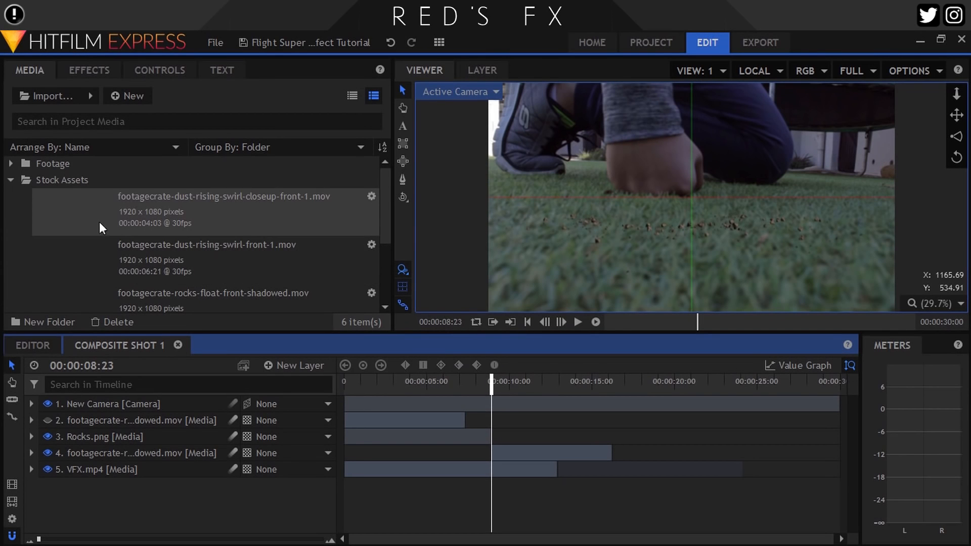
Add footagecrate-dust-rising-swirl-front-1.mov above Rocks.png and shift the clip to start at about 7 seconds
left_click_drag(101, 251, 251, 435)
left_click_drag(386, 436, 505, 444)
left_click_drag(523, 383, 504, 383)
Scale the dust layer to 83% and position it around the fist at about -131, 316
left_click_drag(691, 166, 686, 116)
left_click(160, 71)
left_click(12, 205)
left_click_drag(351, 270, 343, 269)
left_click_drag(722, 144, 705, 142)
left_click_drag(674, 112, 675, 96)
left_click_drag(346, 270, 344, 270)
left_click_drag(674, 96, 674, 105)
left_click_drag(708, 138, 698, 138)
left_click_drag(350, 269, 354, 264)
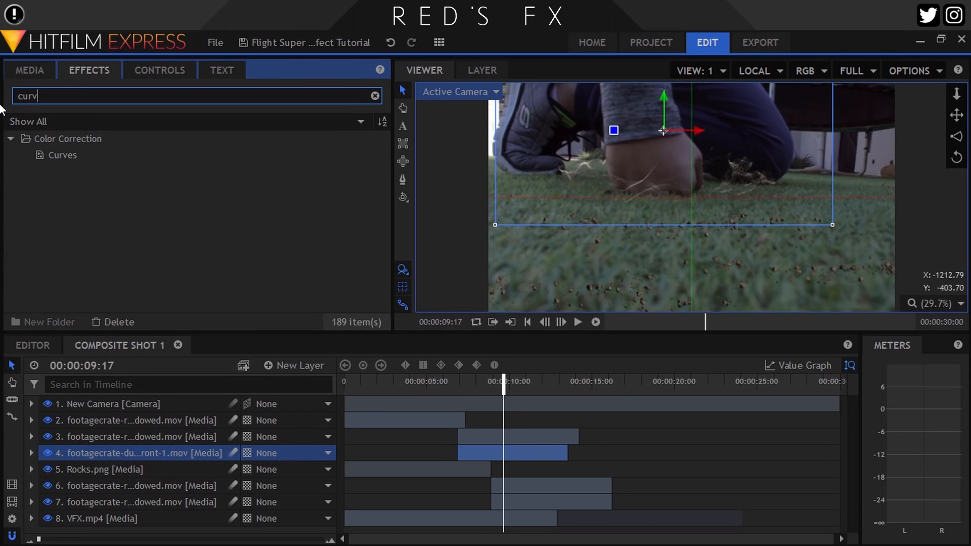
Apply the Curves and Tint effects to the dust layer
left_click_drag(68, 156, 136, 455)
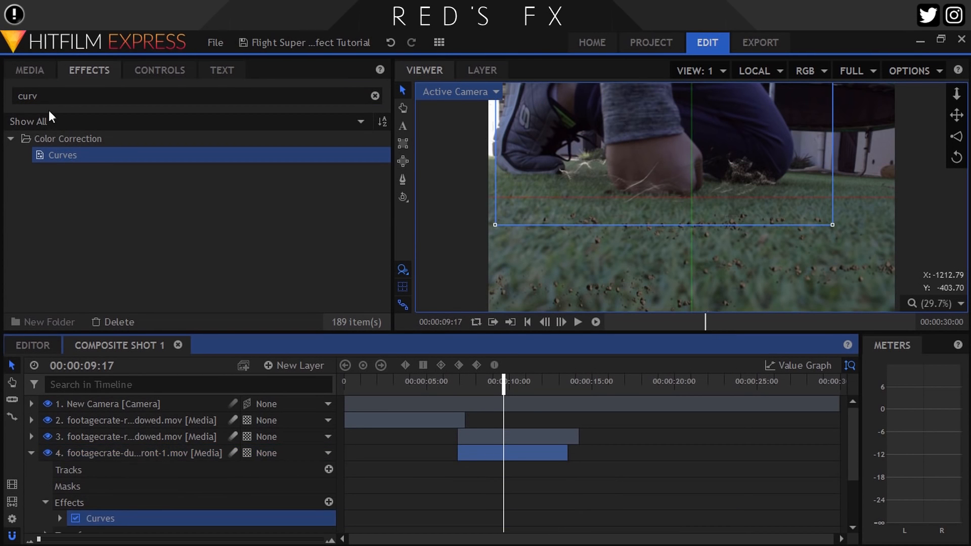
left_click(1, 107)
type("tint")
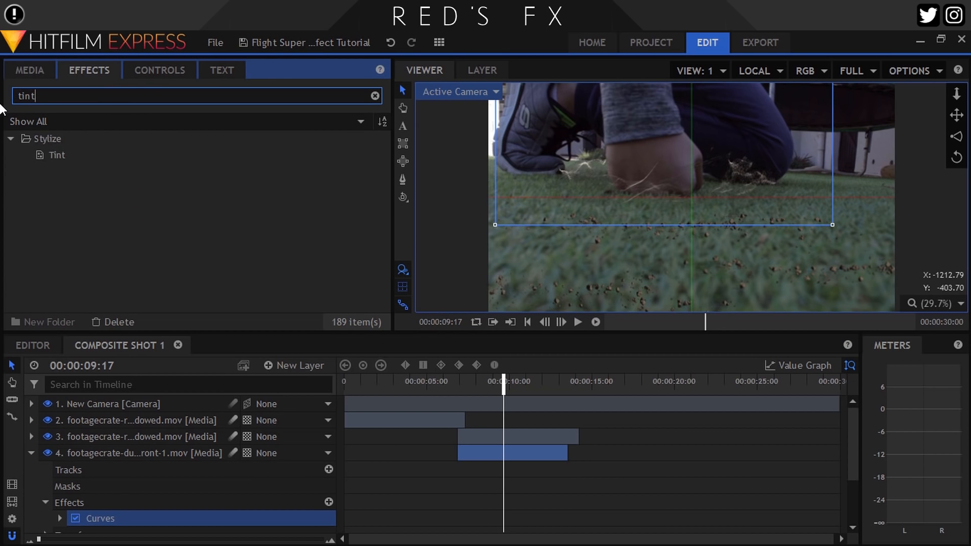
left_click_drag(56, 155, 102, 455)
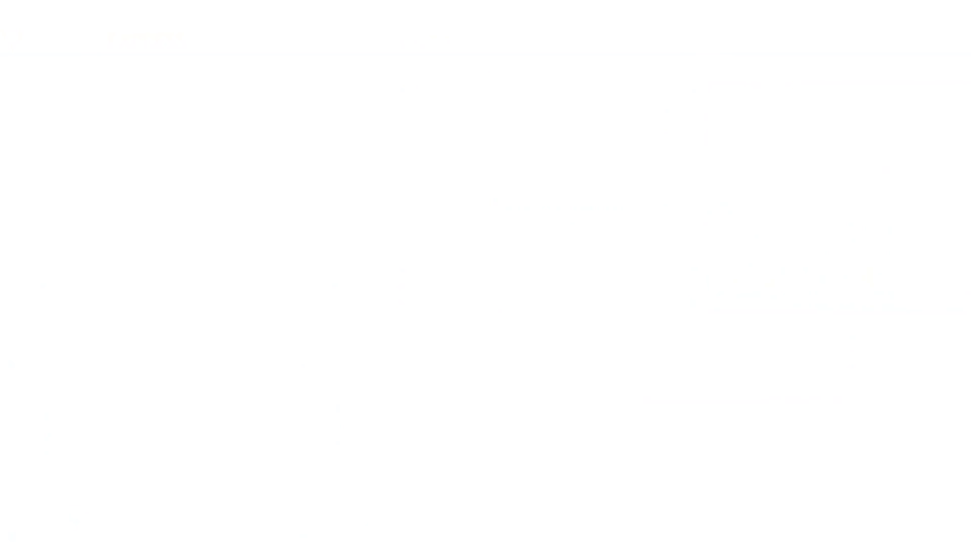
Tint the dust layer by sampling rock colors, white to 106, 94, 78 and black to 23, 20, 16, at 92%
left_click(465, 278)
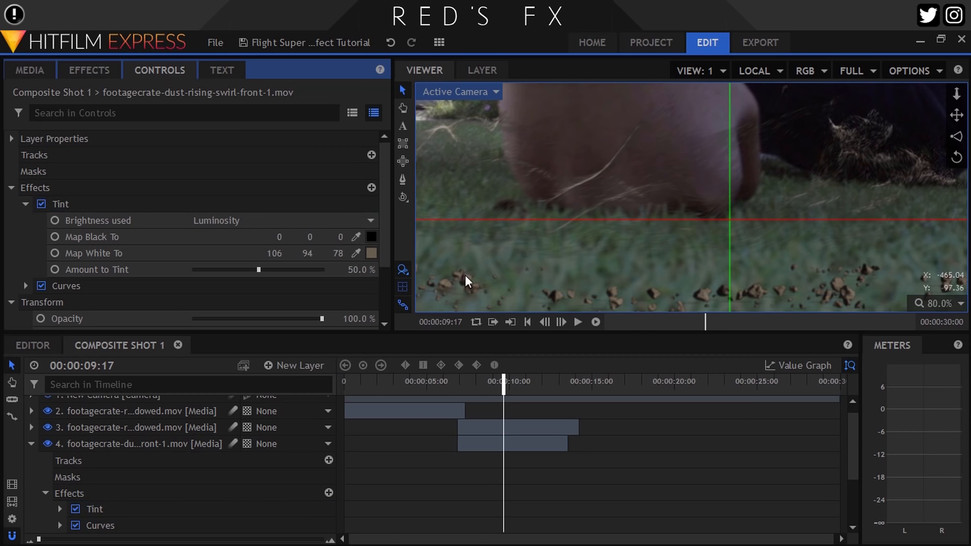
scroll(671, 200, "down", 2)
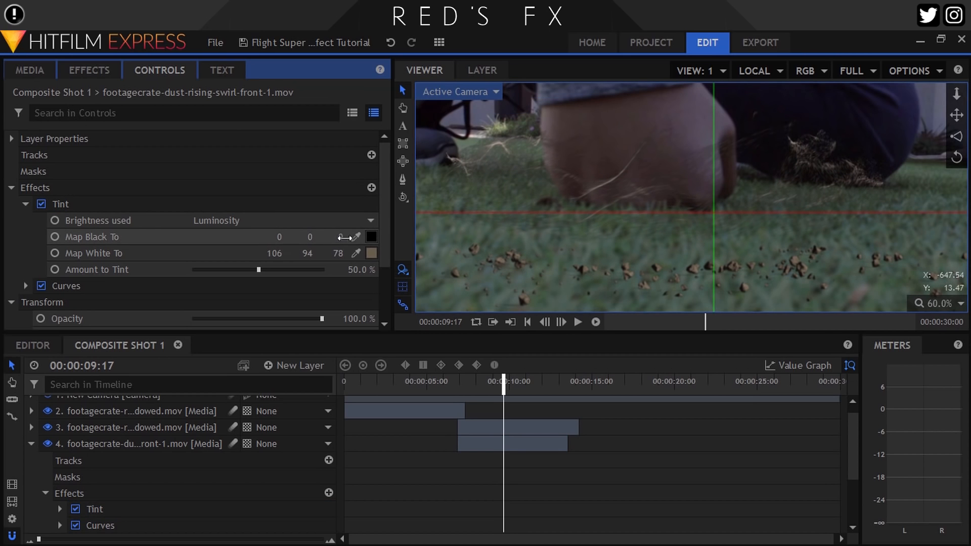
left_click(355, 236)
left_click(457, 274)
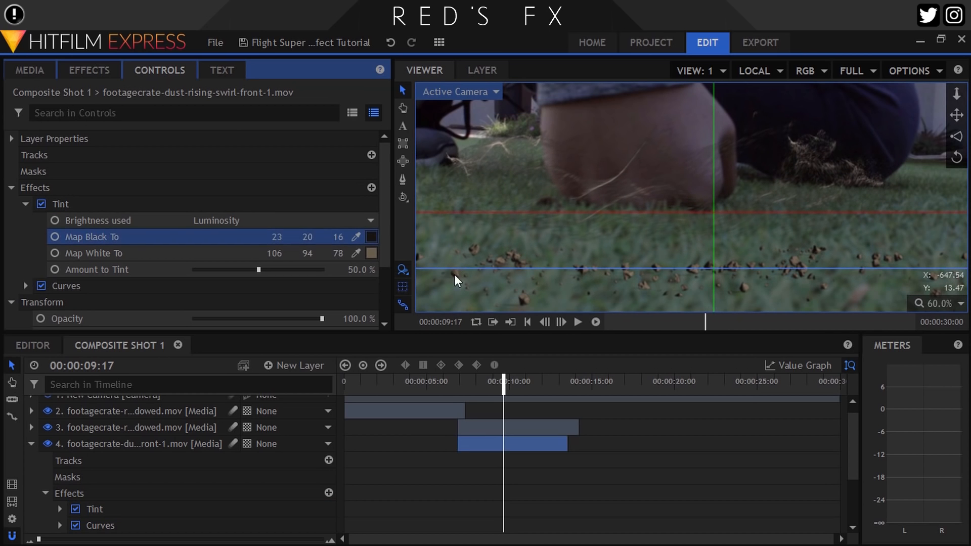
left_click_drag(265, 269, 308, 270)
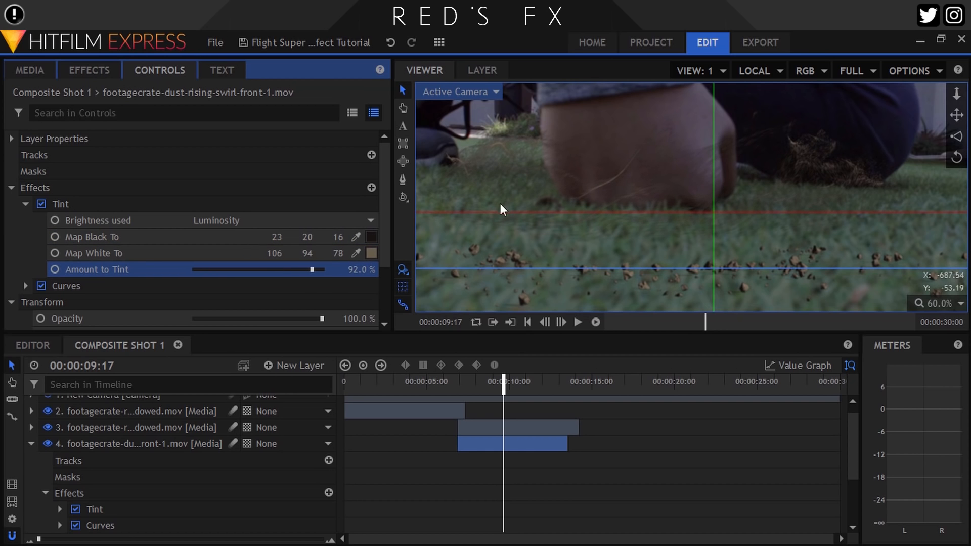
Brighten the dust layer by raising the midtones of its RGB curve strongly
scroll(553, 167, "up", 1)
left_click(25, 203)
left_click(25, 220)
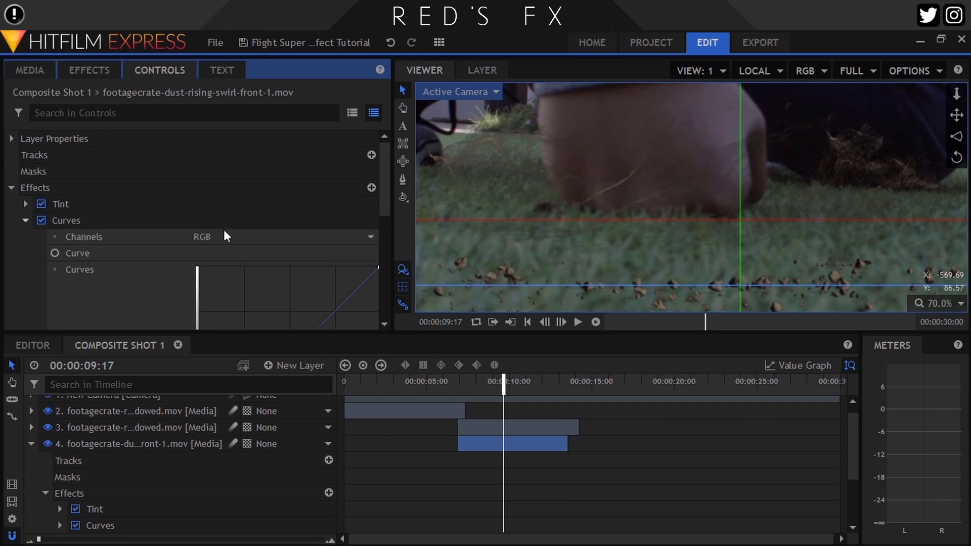
left_click(938, 303)
left_click(940, 473)
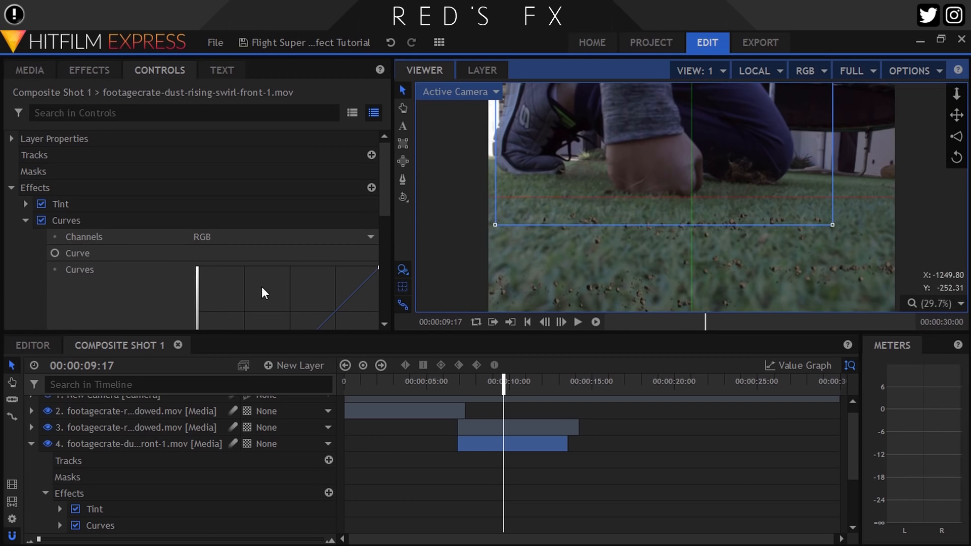
scroll(334, 240, "down", 3)
left_click_drag(289, 187, 263, 154)
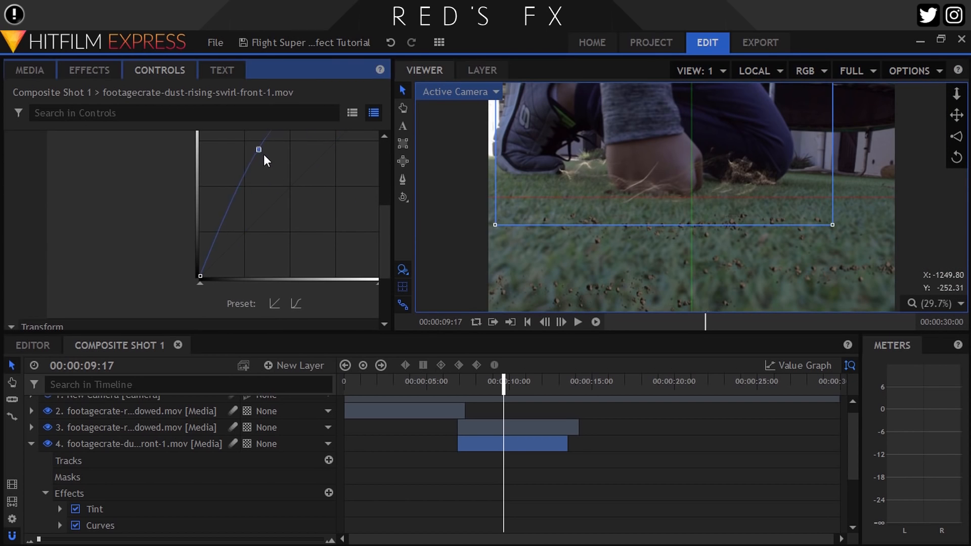
Raise the midtones of the Red channel slightly in the dust layer's Curves effect
scroll(260, 166, "up", 3)
left_click(234, 237)
left_click(226, 266)
scroll(286, 263, "down", 3)
left_click(225, 151)
left_click(219, 195)
left_click(223, 152)
left_click(220, 181)
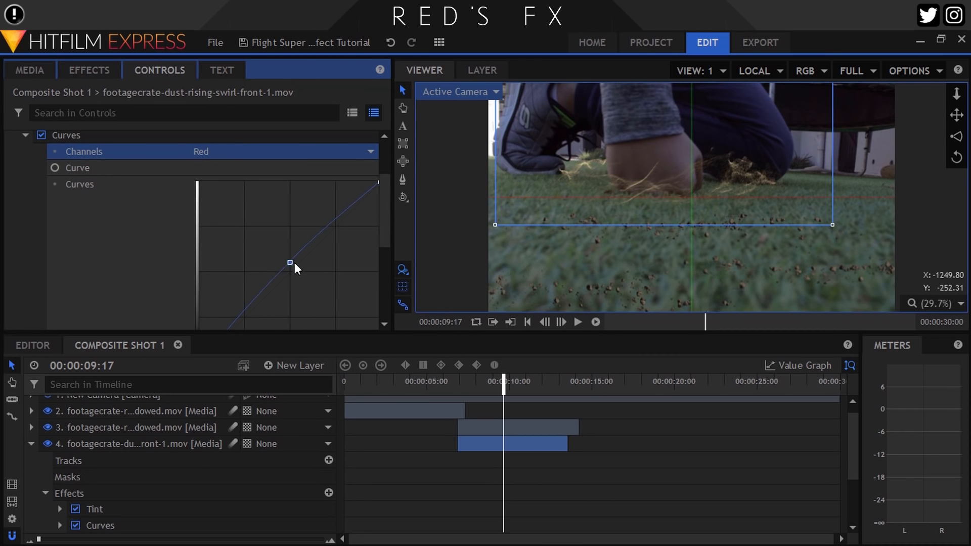
Adjust the midtones of the Blue channel slightly in the dust layer's Curves effect
left_click(228, 152)
left_click(219, 195)
left_click(225, 152)
left_click(217, 209)
mouse_move(288, 268)
left_mouse_down()
mouse_move(295, 289)
mouse_move(282, 279)
left_mouse_up()
Compare the dust up close with the Curves effect disabled and re-enabled, and collapse its effect settings
scroll(729, 187, "up", 4)
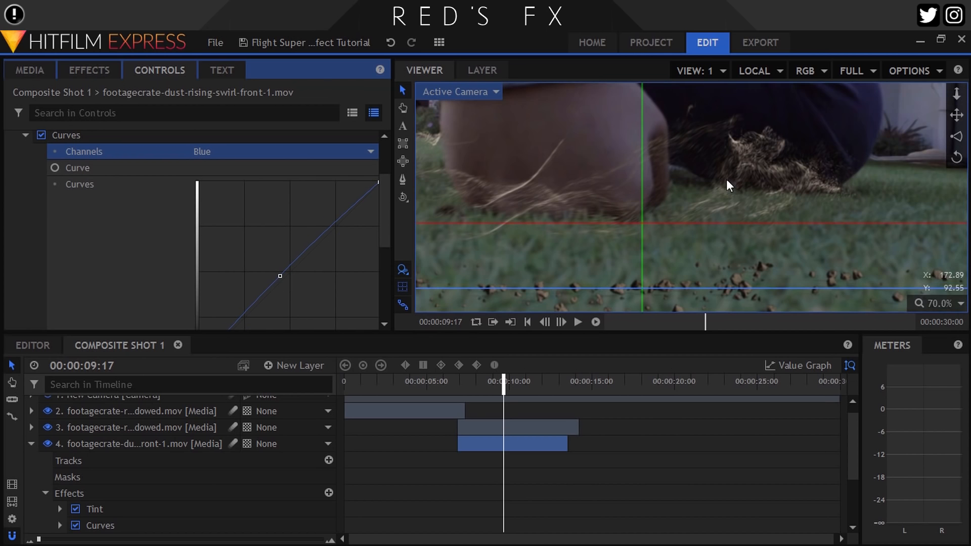
left_click(41, 137)
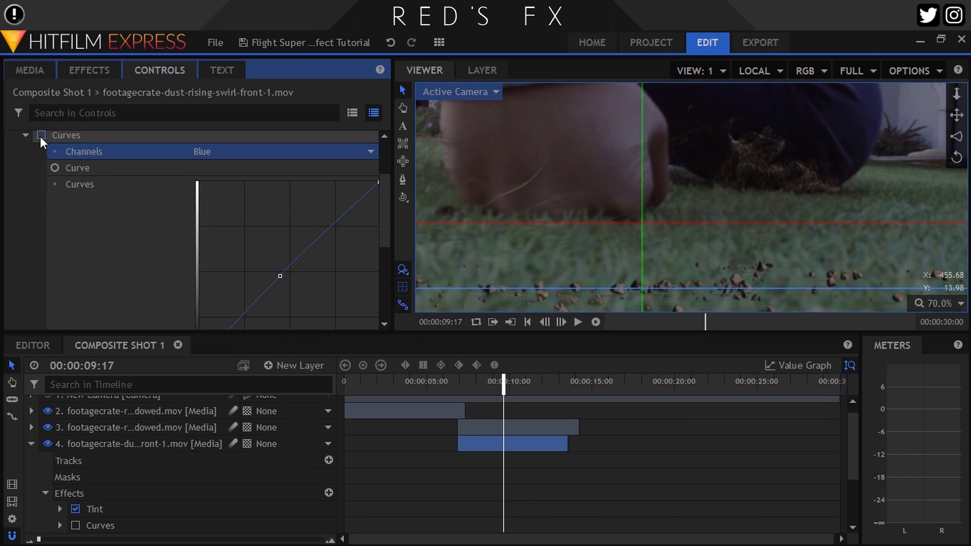
left_click(41, 136)
scroll(40, 169, "up", 3)
left_click(26, 220)
left_click(10, 187)
left_click(960, 303)
left_click(938, 468)
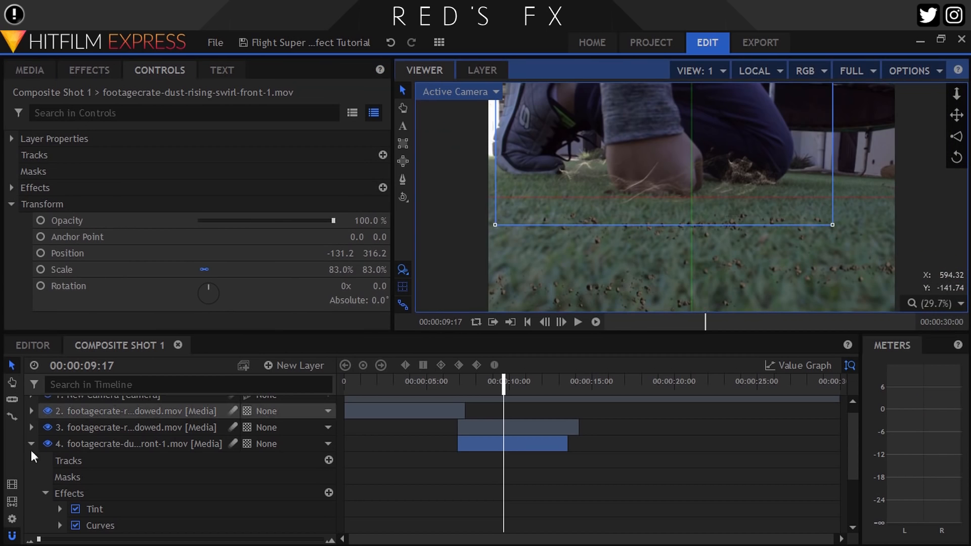
Search the effects for "lens" and apply Lens Blur to the dust layer
left_click(31, 443)
left_click(90, 71)
left_click_drag(43, 96, 2, 95)
type("lens")
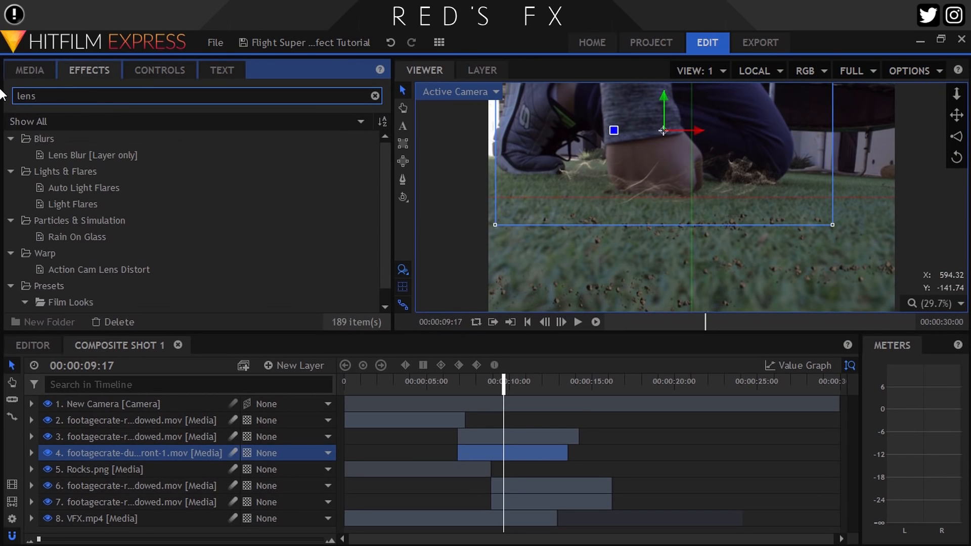
left_click_drag(92, 156, 82, 457)
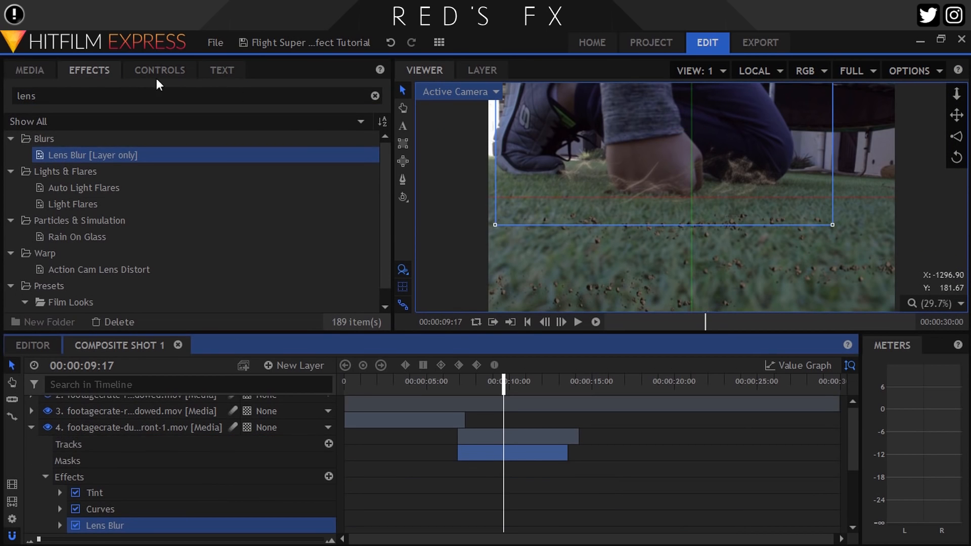
Set the dust layer's Lens Blur radius to 3 px and collapse its effects
left_click(158, 72)
left_click(26, 237)
left_click(353, 287)
type("3")
key("Return")
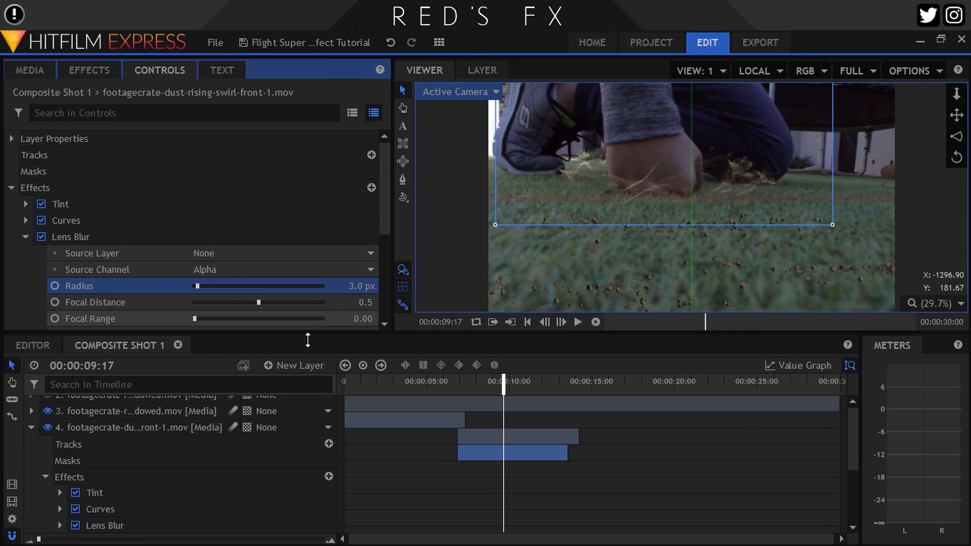
left_click(32, 427)
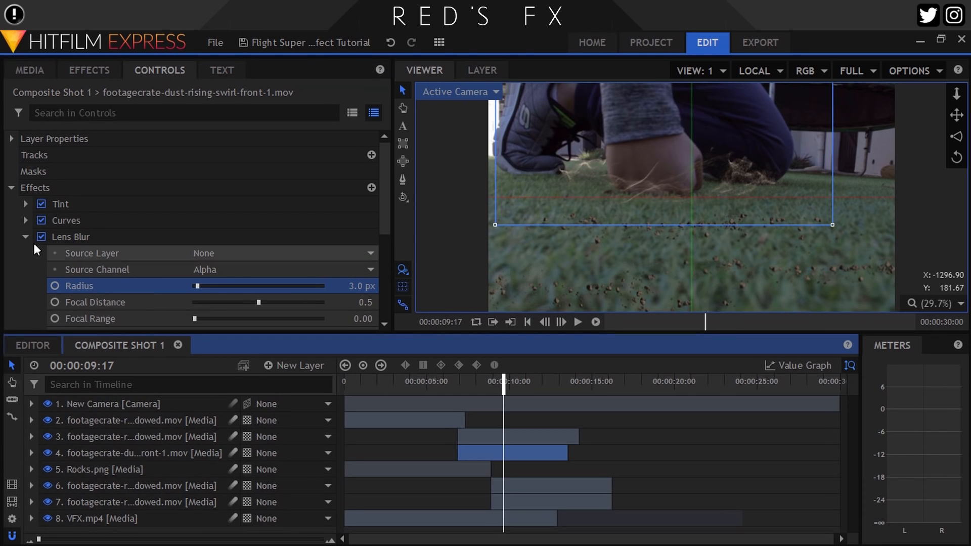
left_click(8, 187)
left_click(142, 454)
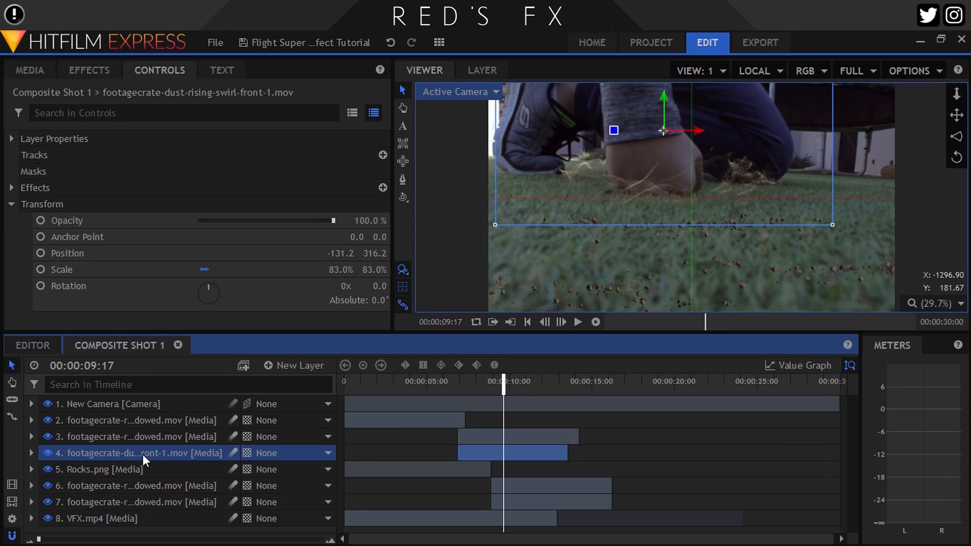
Duplicate the dust layer twice and set the Lens Blur radius of the middle copy to 2 px
key("ctrl+d")
key("ctrl+d")
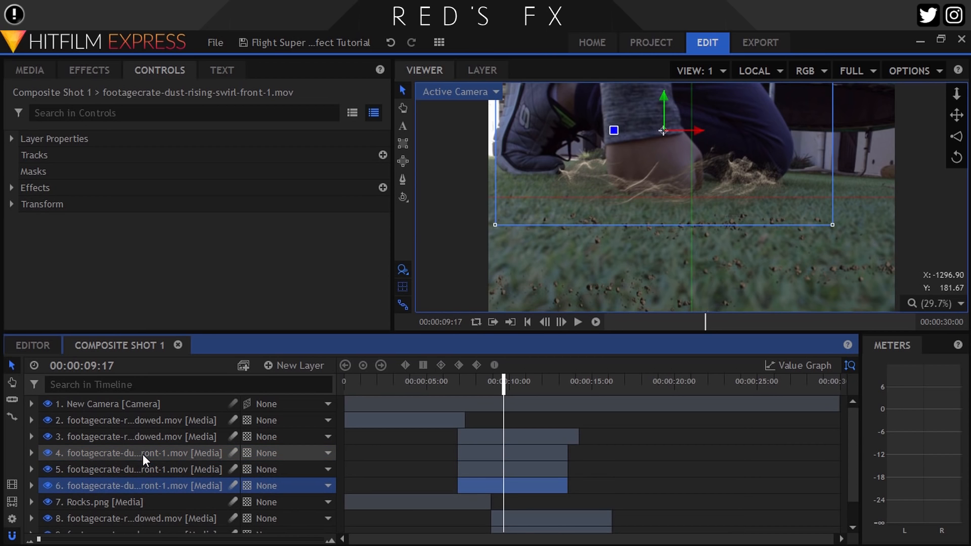
left_click(147, 465)
left_click(10, 189)
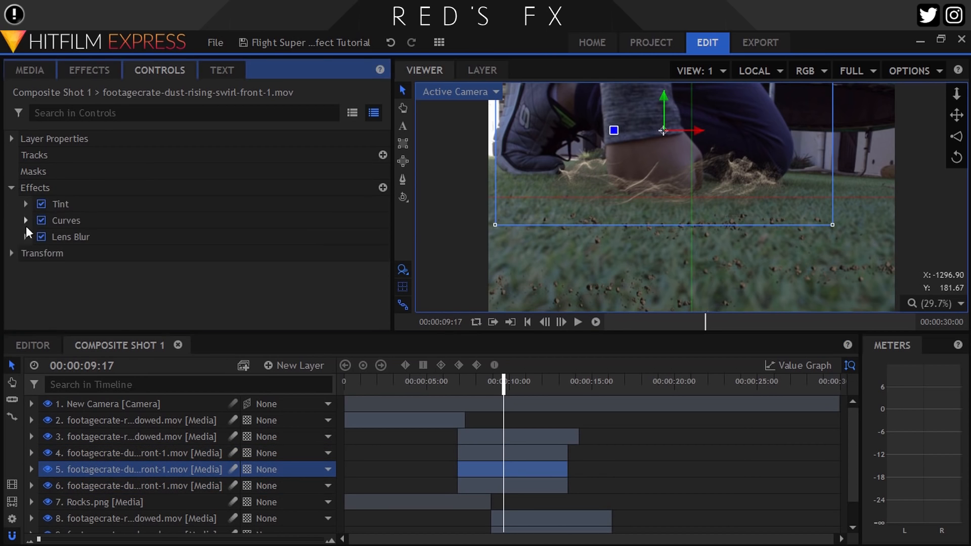
left_click(25, 237)
left_click(360, 283)
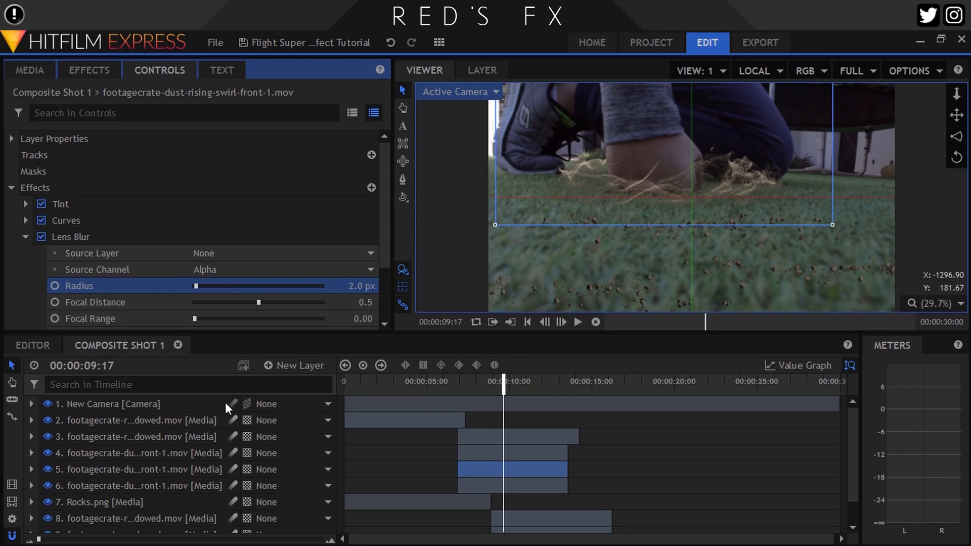
Move all layers except the camera into a new composite shot named "Wrecker of Cities"
left_click(121, 424)
key("ctrl+a")
left_click(111, 404, "ctrl")
left_click(242, 366)
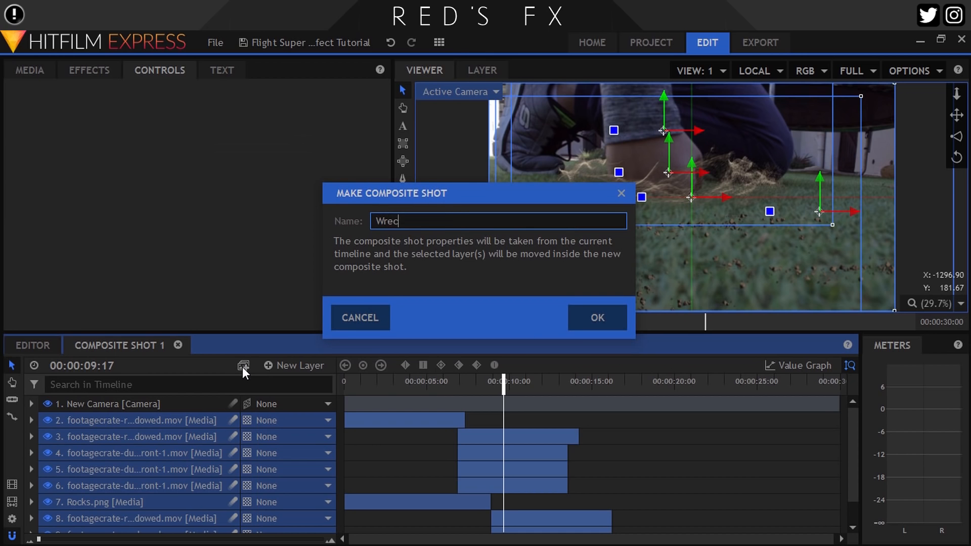
type("Wrecker of Cities")
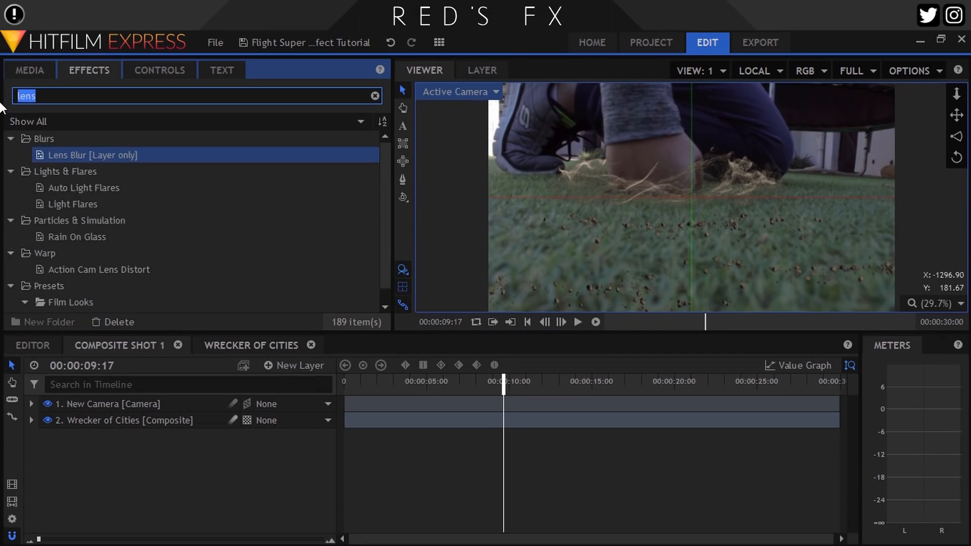
Apply the Shake effect to the Wrecker of Cities layer and keyframe its Amount at 0 at the start of the timeline
type("shake")
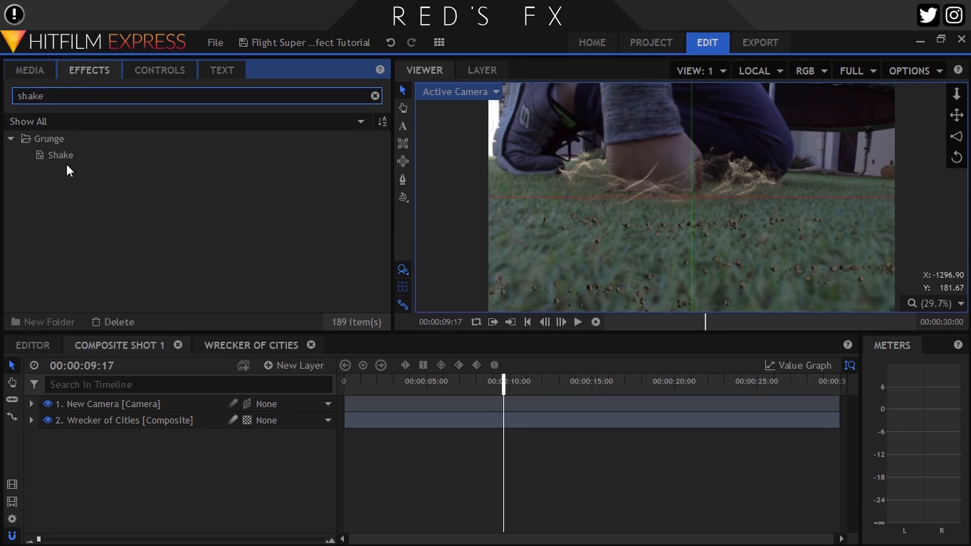
left_click_drag(63, 155, 113, 422)
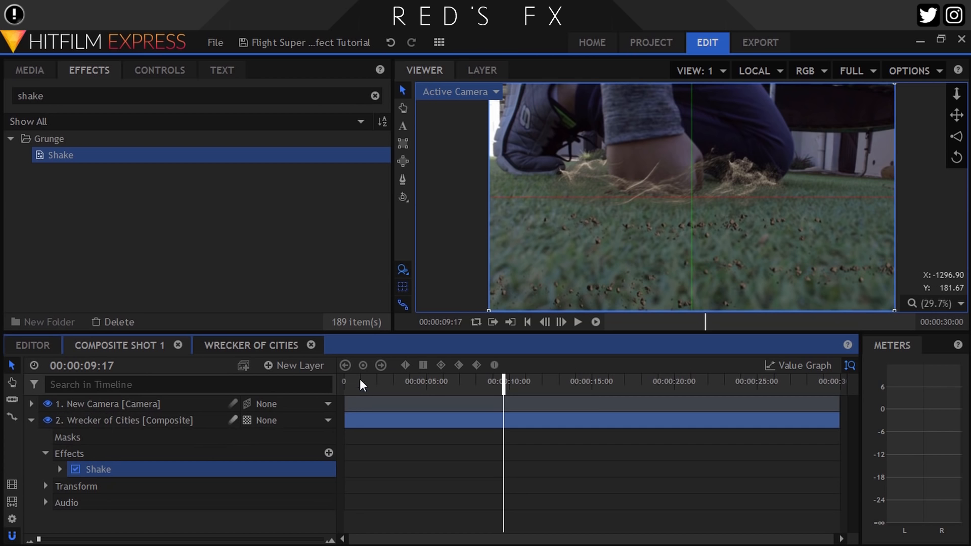
left_click(527, 321)
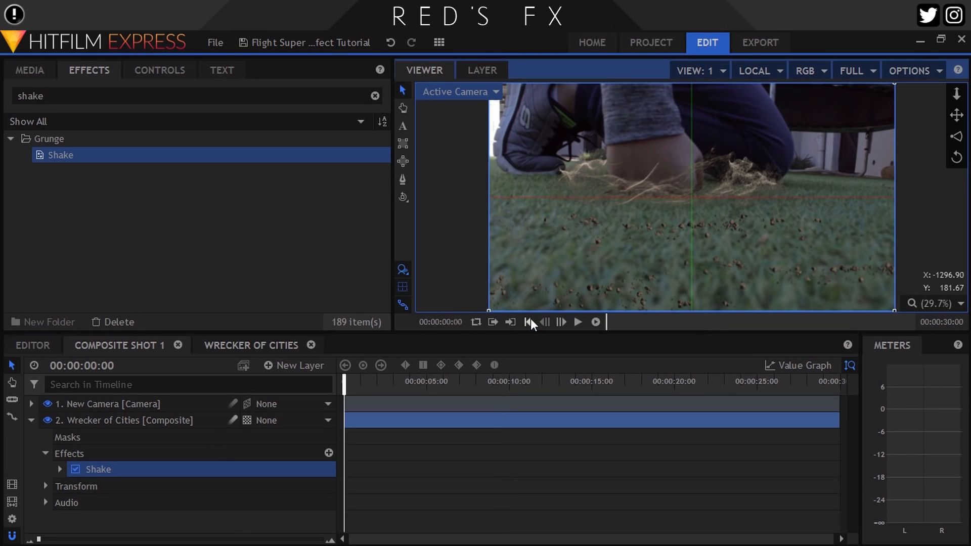
left_click(161, 71)
left_click(26, 188)
left_click(57, 207)
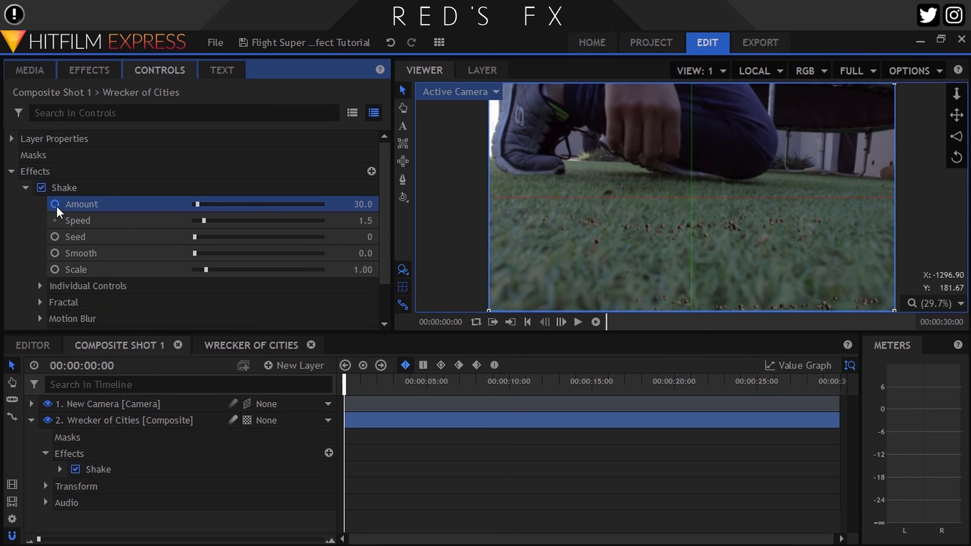
key("Return")
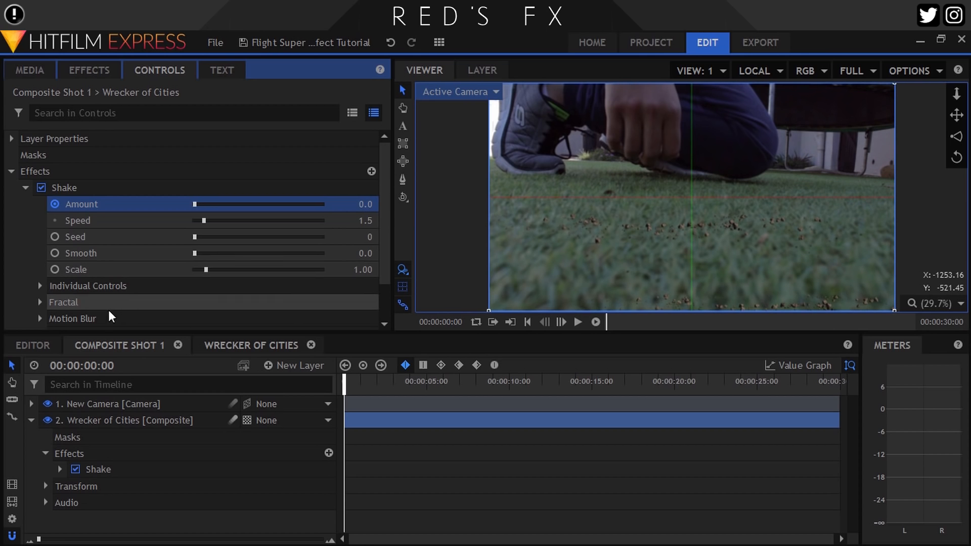
Enable keyframing for the Wrecker of Cities layer's Scale and Position at the start of the timeline
left_click(69, 424)
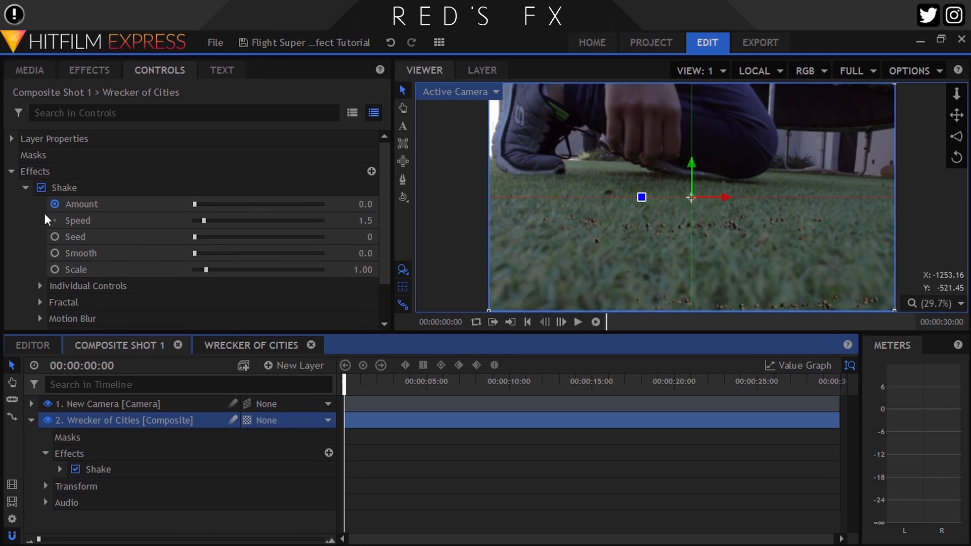
left_click(12, 172)
left_click(12, 188)
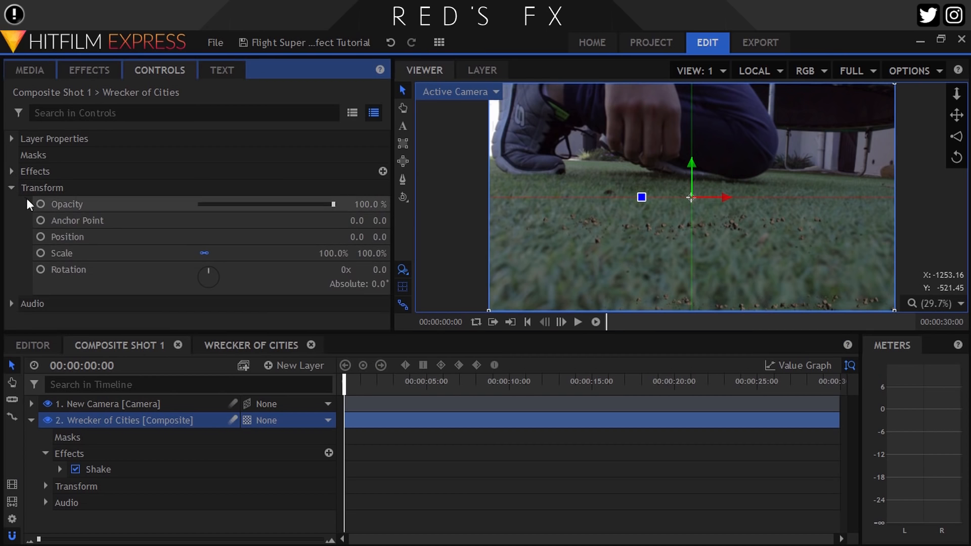
left_click(45, 239)
At 00:00:10:20, keyframe the Wrecker of Cities layer's Scale at 118% and its Position at 0, -119
left_click_drag(596, 385, 524, 391)
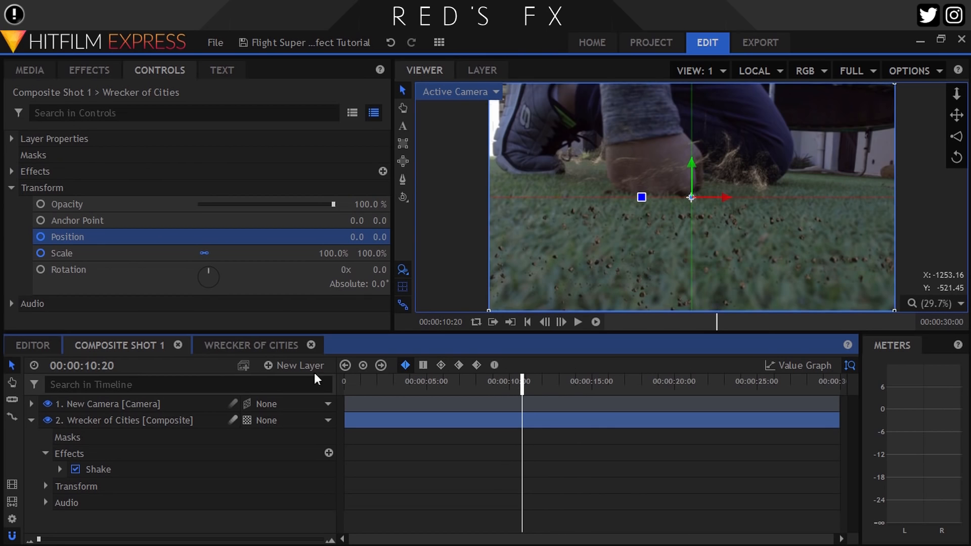
left_click_drag(329, 253, 317, 236)
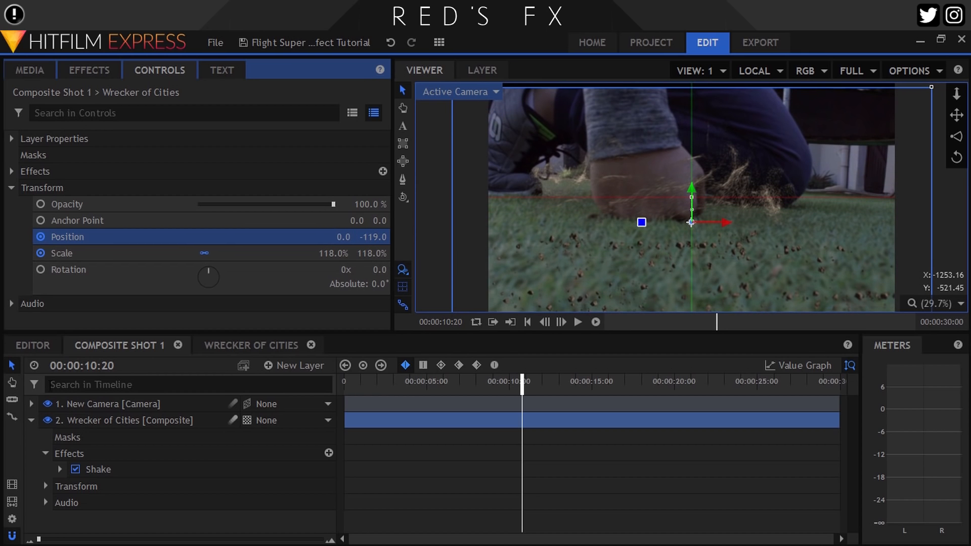
left_click(11, 188)
Keyframe the Shake effect's Amount at 30 at 00:00:10:20
left_click(11, 171)
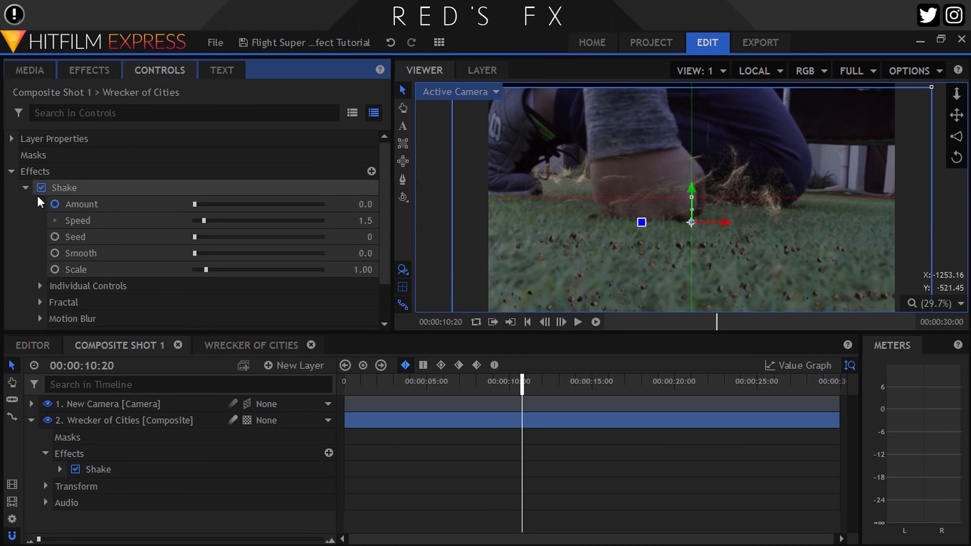
type("30")
key("Return")
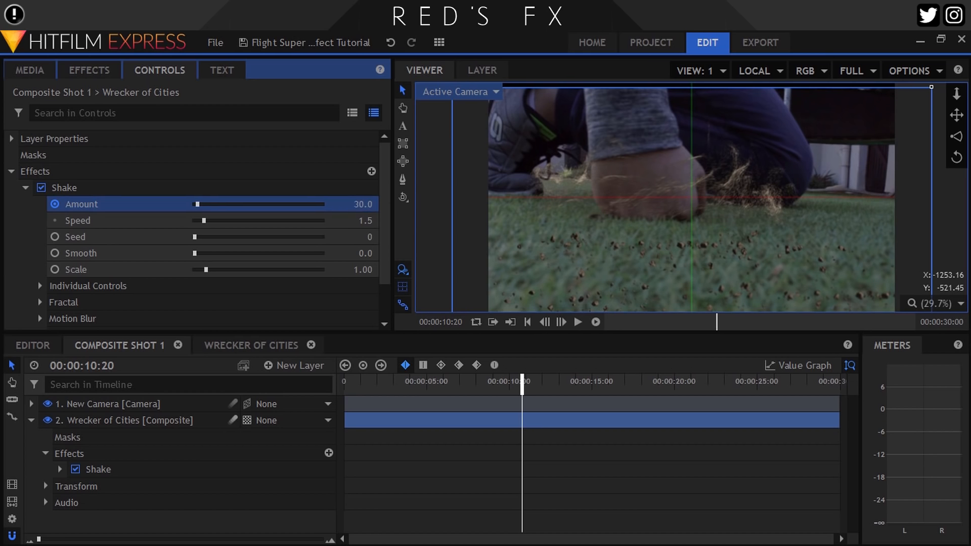
Reveal the Shake Amount keyframes in the timeline and change both to smooth interpolation
left_click(30, 421)
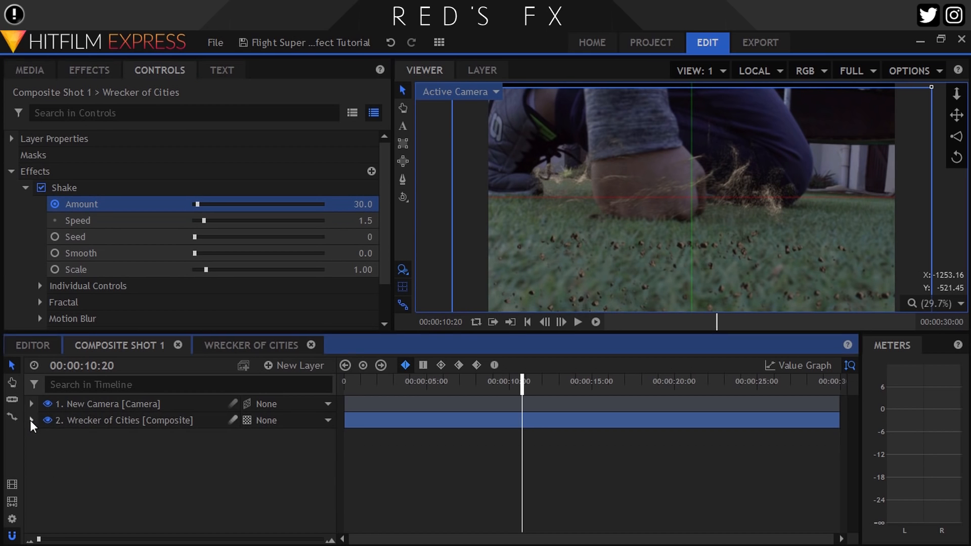
left_click(31, 421)
left_click(63, 472)
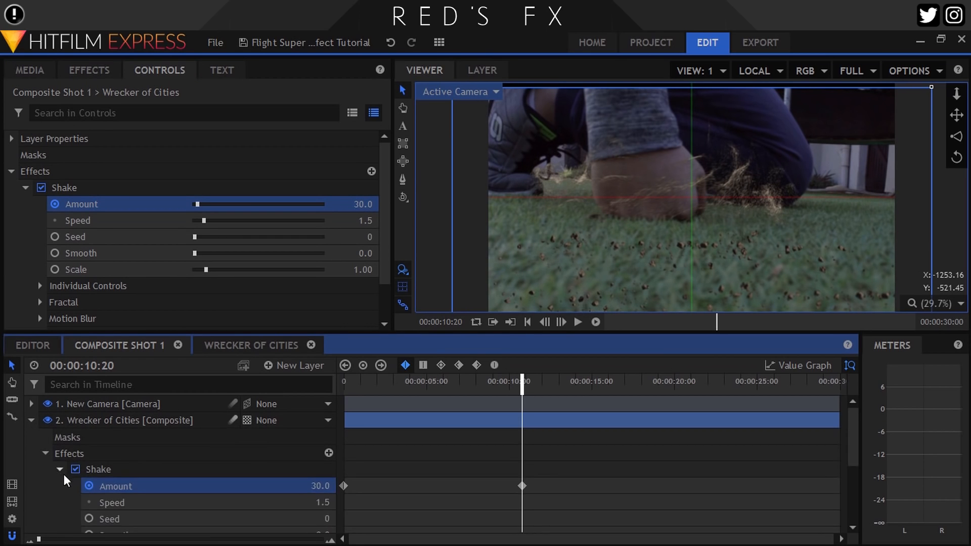
left_click_drag(586, 481, 326, 503)
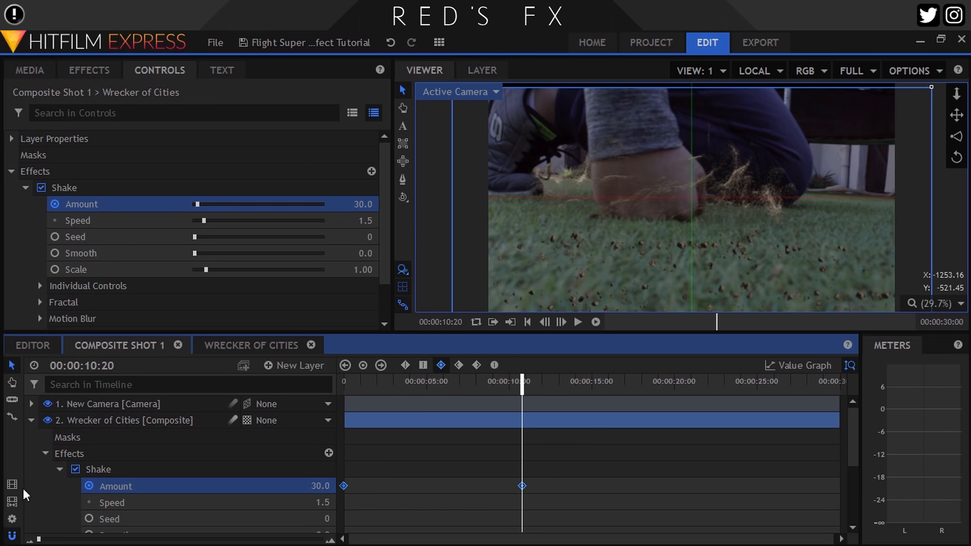
Reveal the layer's Transform properties and change the Position and Scale keyframes to smooth interpolation
left_click(45, 453)
left_click(46, 469)
left_click_drag(575, 506, 337, 497)
left_click(440, 365)
scroll(159, 522, "up", 2)
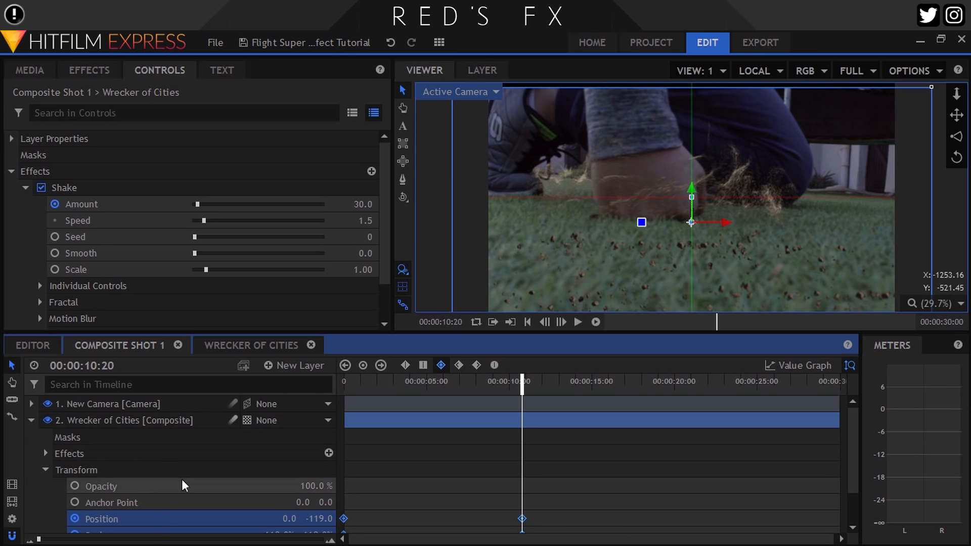
Collapse the Wrecker of Cities layer in the timeline and enable its motion blur
left_click(31, 420)
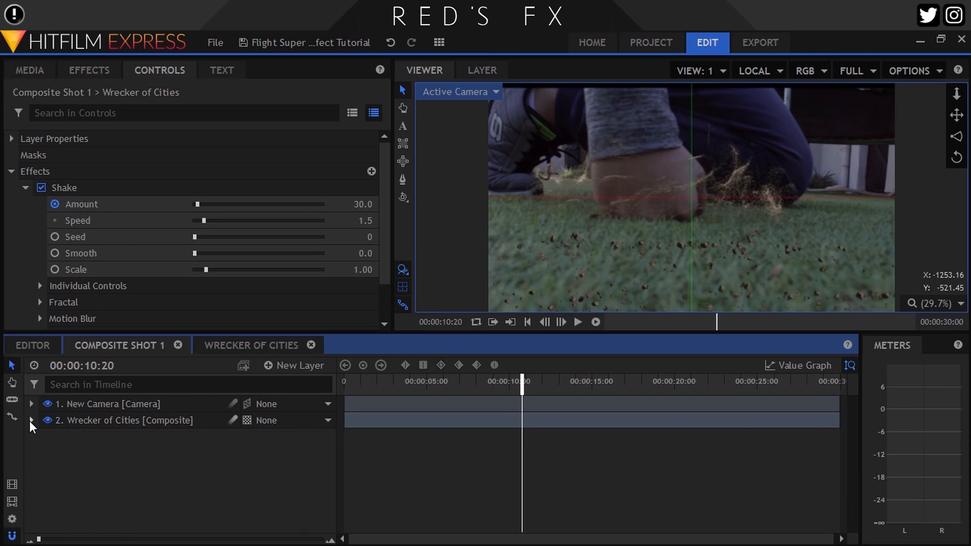
left_click(233, 419)
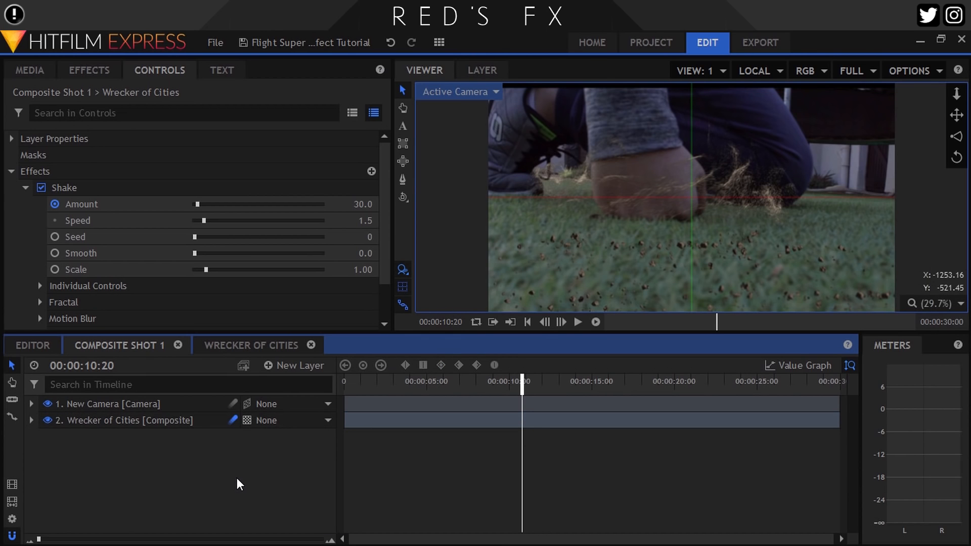